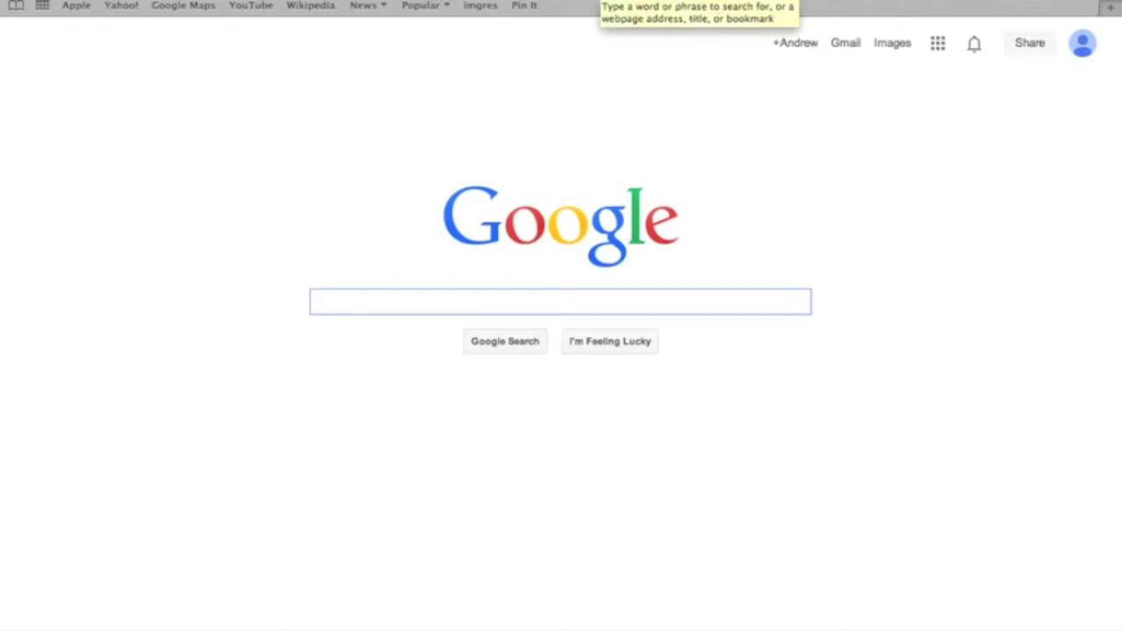
Go to my.tccd.edu in Safari to reach the Tarrant County College myTCC login page
{"action": "key", "text": "super+l"}
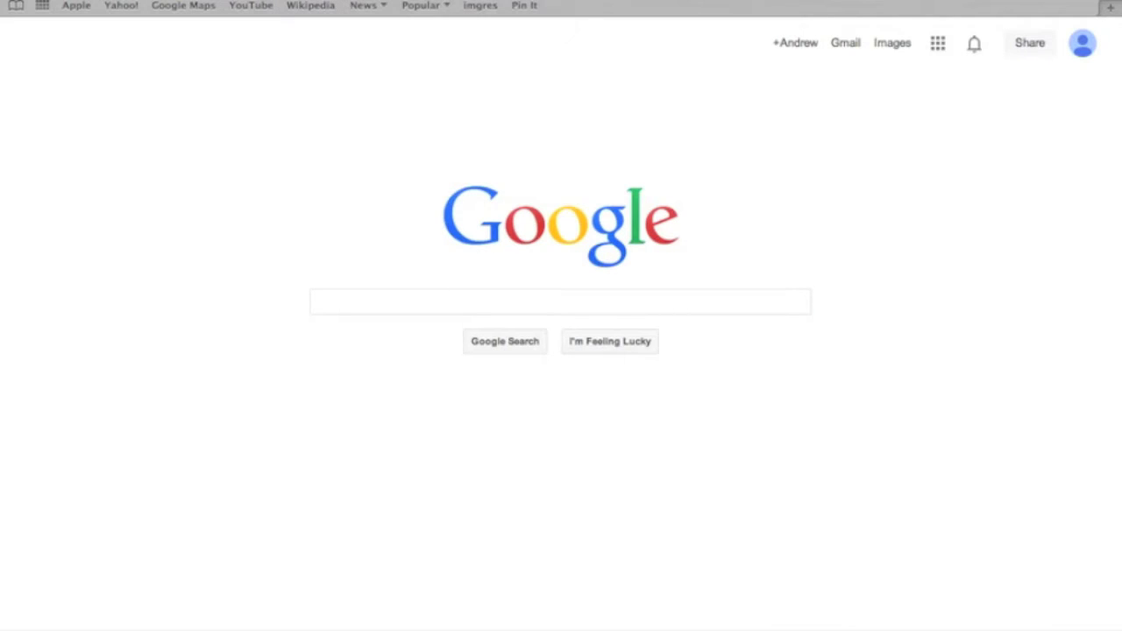
{"action": "type", "text": "m"}
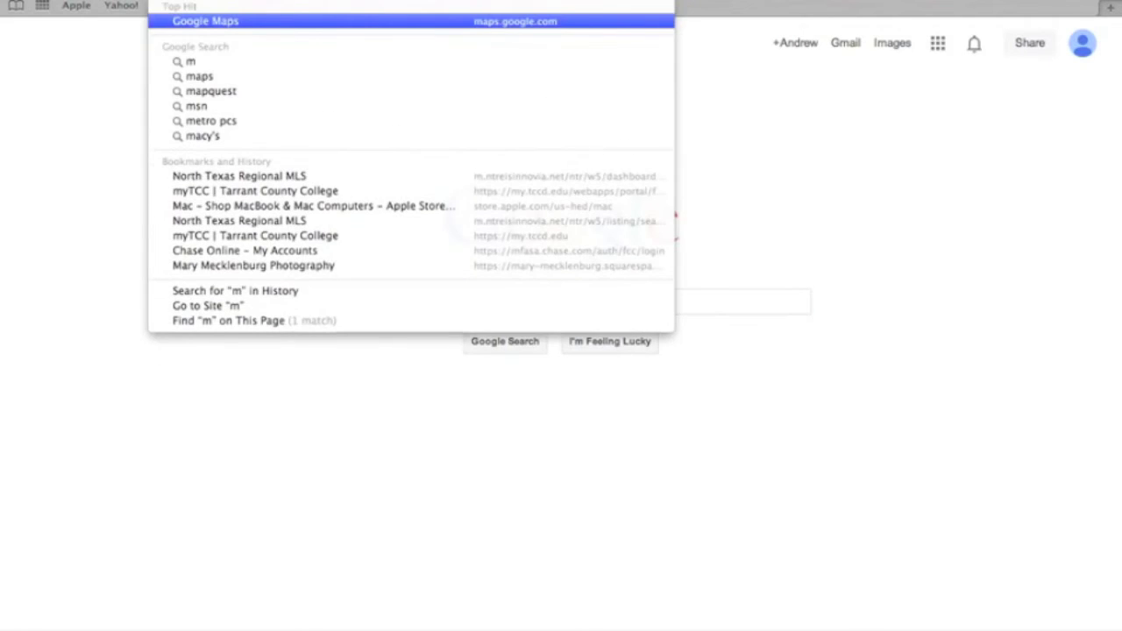
{"action": "type", "text": "y."}
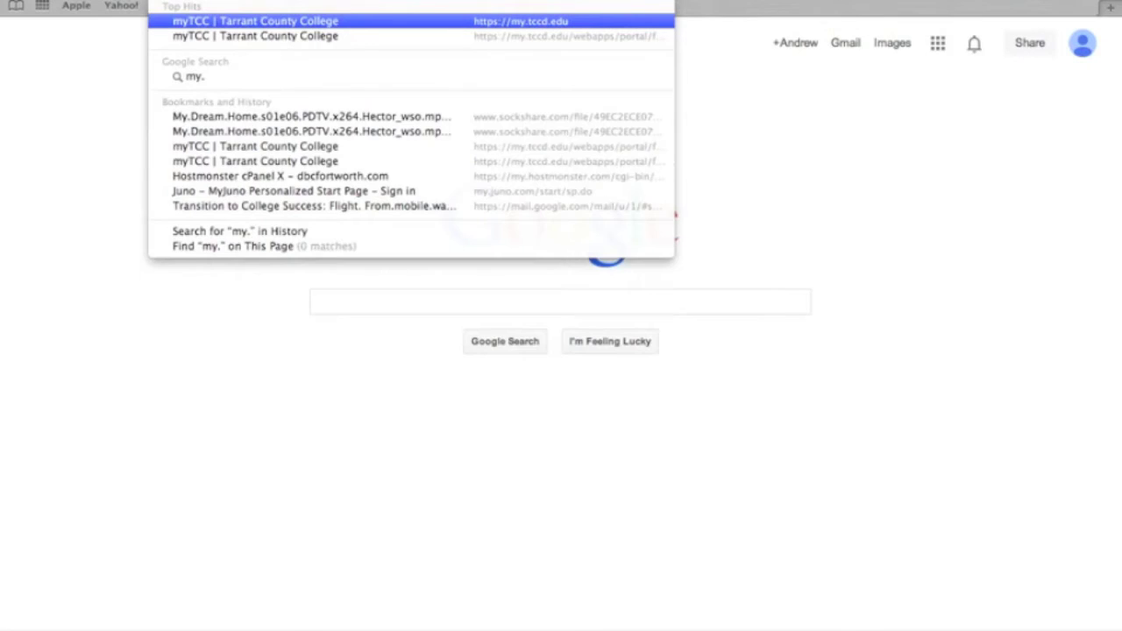
{"action": "type", "text": "tccd"}
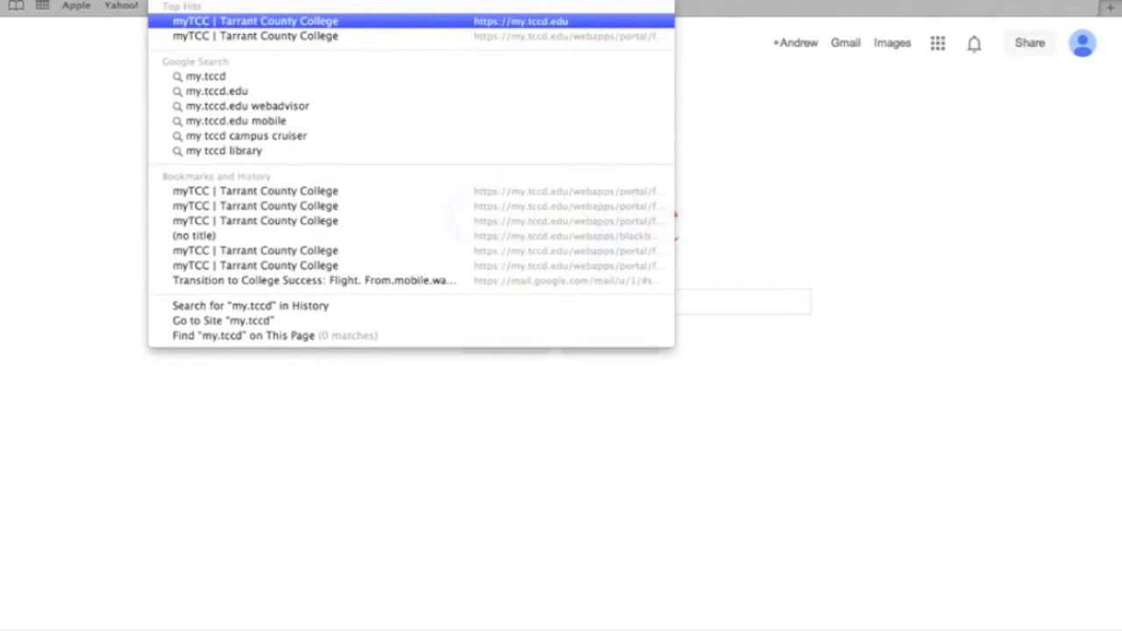
{"action": "type", "text": ".edu"}
{"action": "key", "text": "Return"}
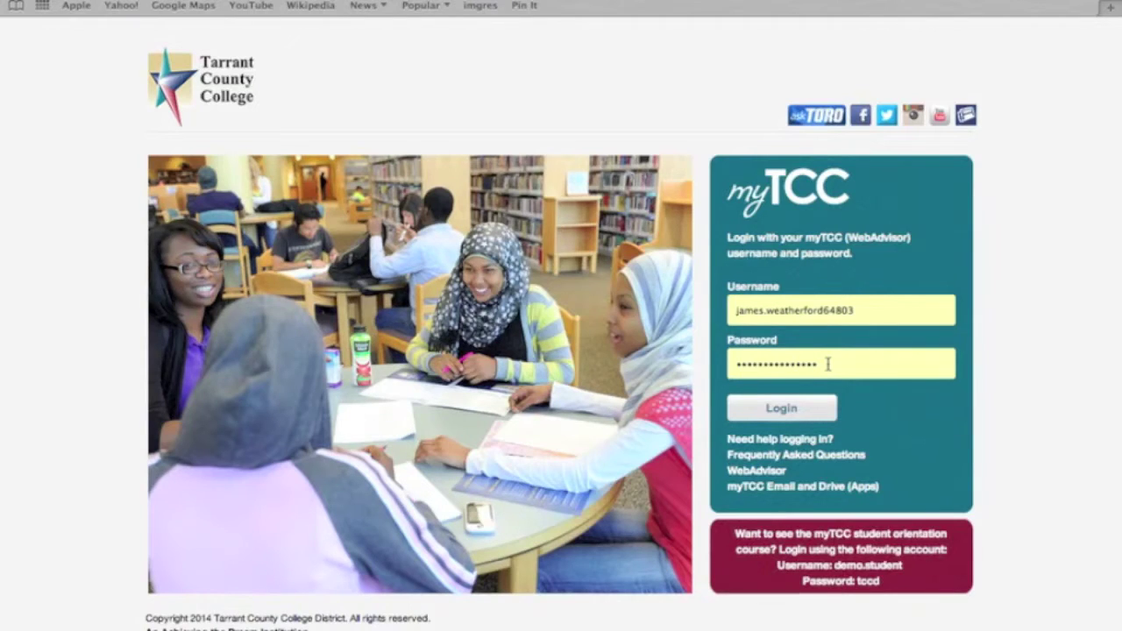
Log in to myTCC and scroll down to the My Courses list
{"action": "left_click", "coordinate": [775, 410]}
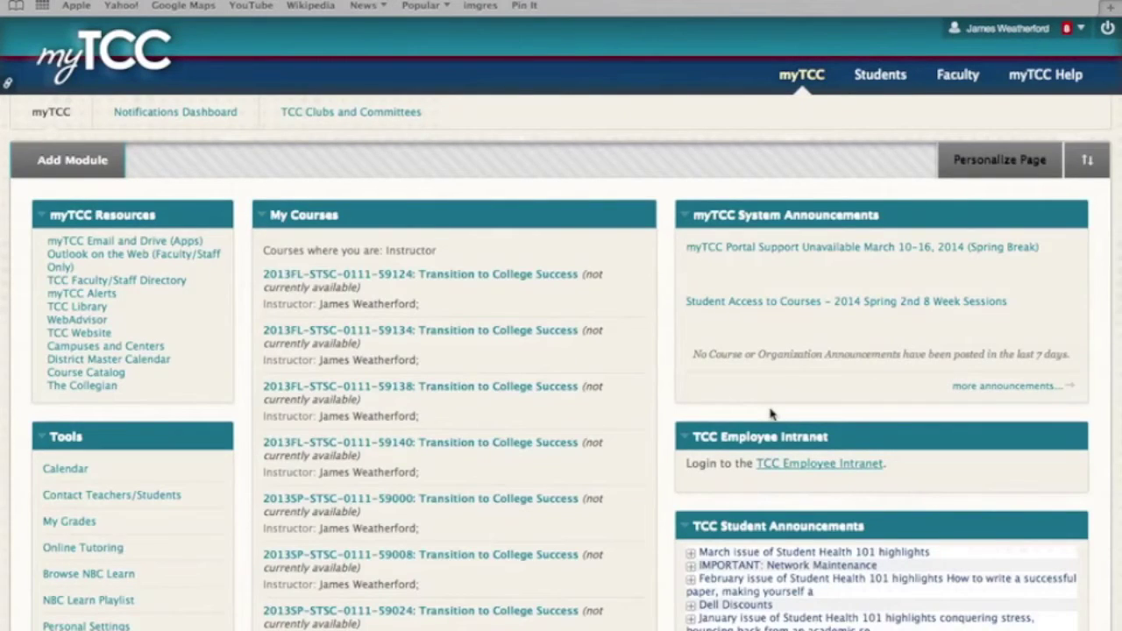
{"action": "scroll", "coordinate": [620, 429], "scroll_direction": "down", "scroll_amount": 4}
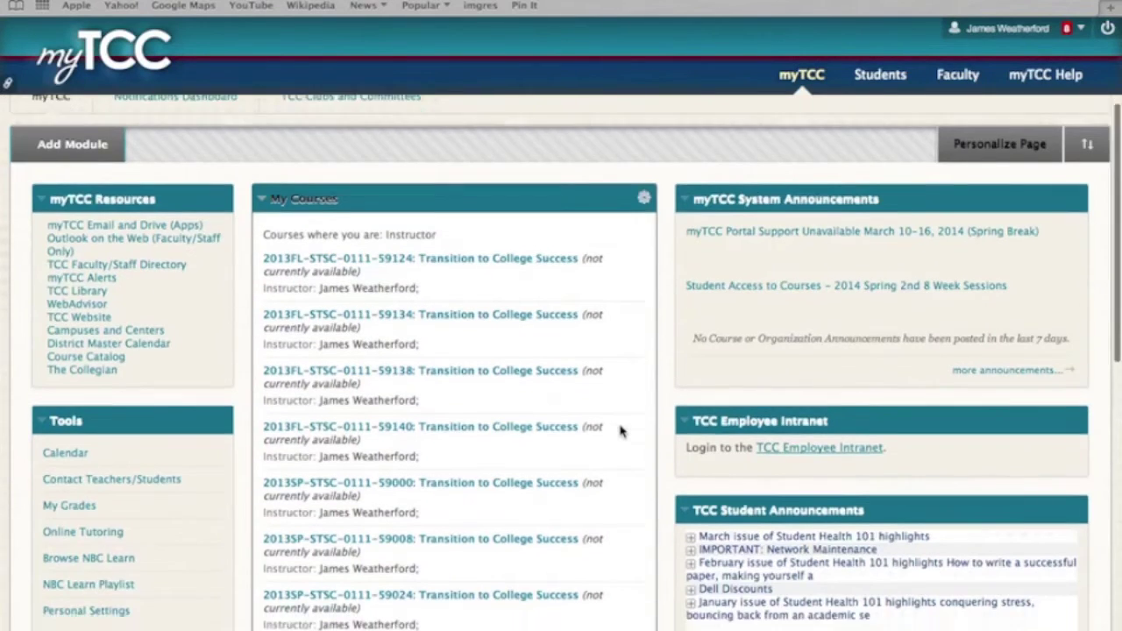
{"action": "scroll", "coordinate": [620, 430], "scroll_direction": "down", "scroll_amount": 12}
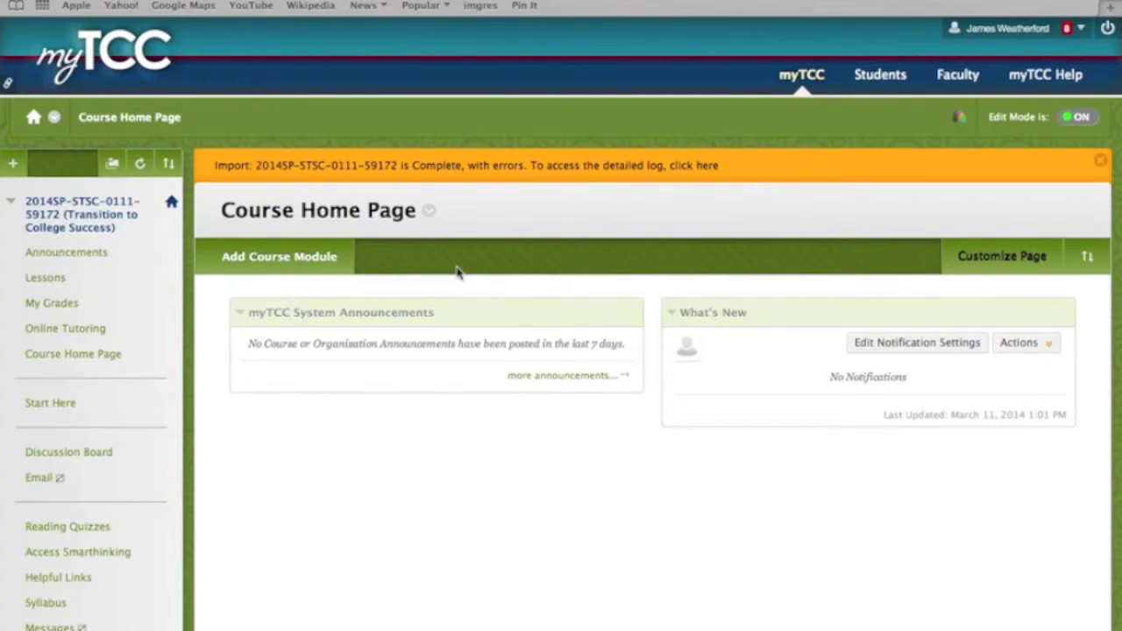
{"action": "scroll", "coordinate": [199, 375], "scroll_direction": "down", "scroll_amount": 1}
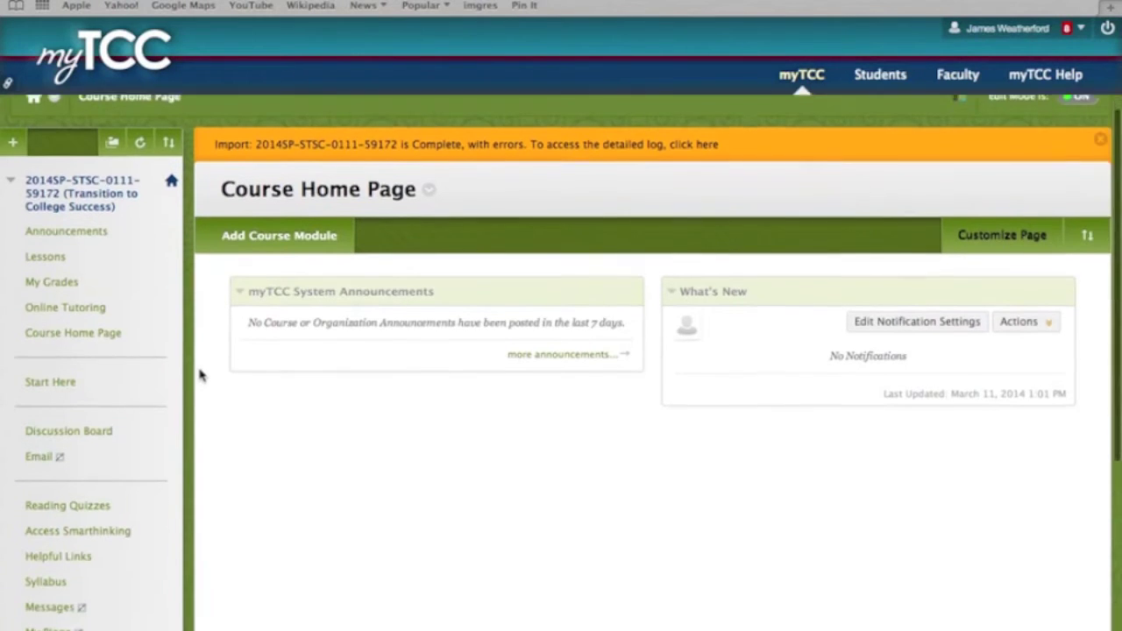
{"action": "scroll", "coordinate": [199, 375], "scroll_direction": "down", "scroll_amount": 5}
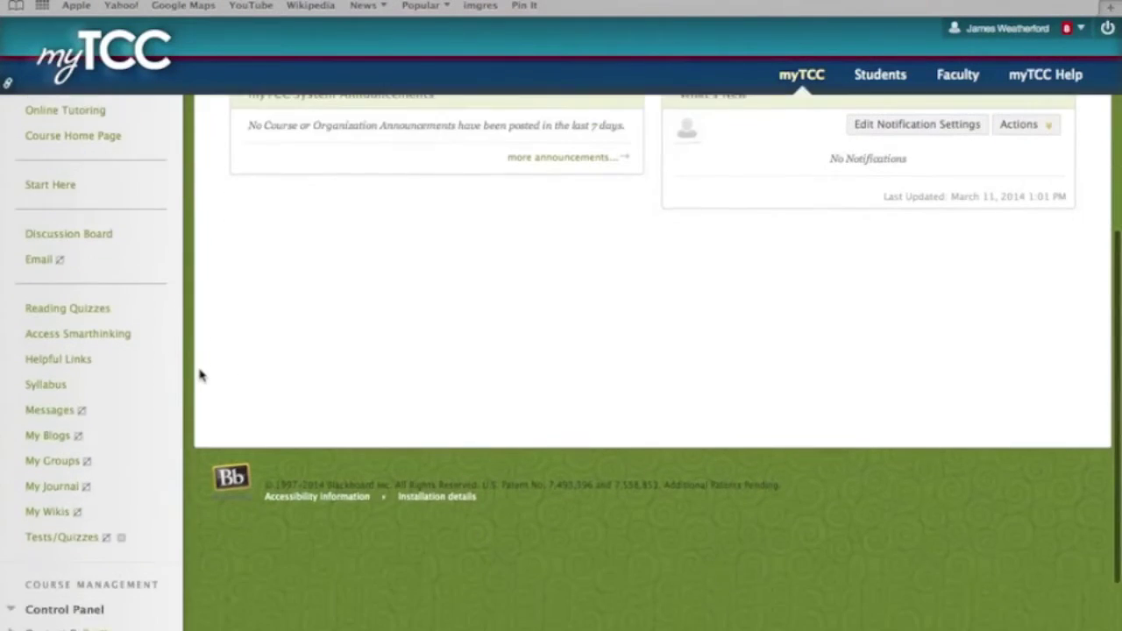
{"action": "scroll", "coordinate": [200, 375], "scroll_direction": "up", "scroll_amount": 5}
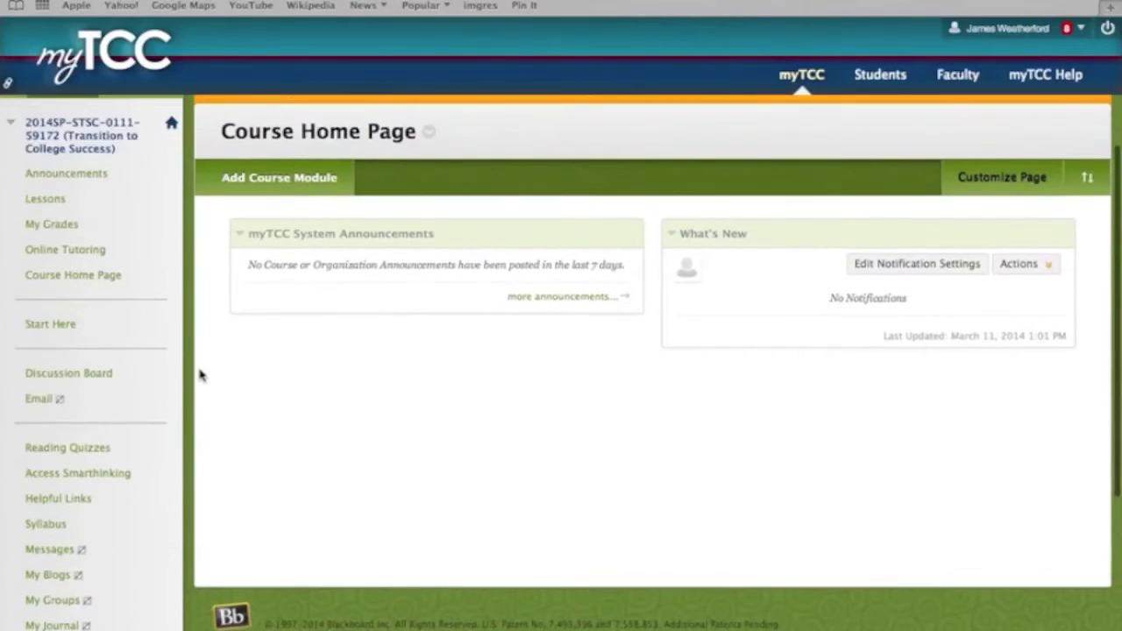
{"action": "scroll", "coordinate": [200, 375], "scroll_direction": "up", "scroll_amount": 1}
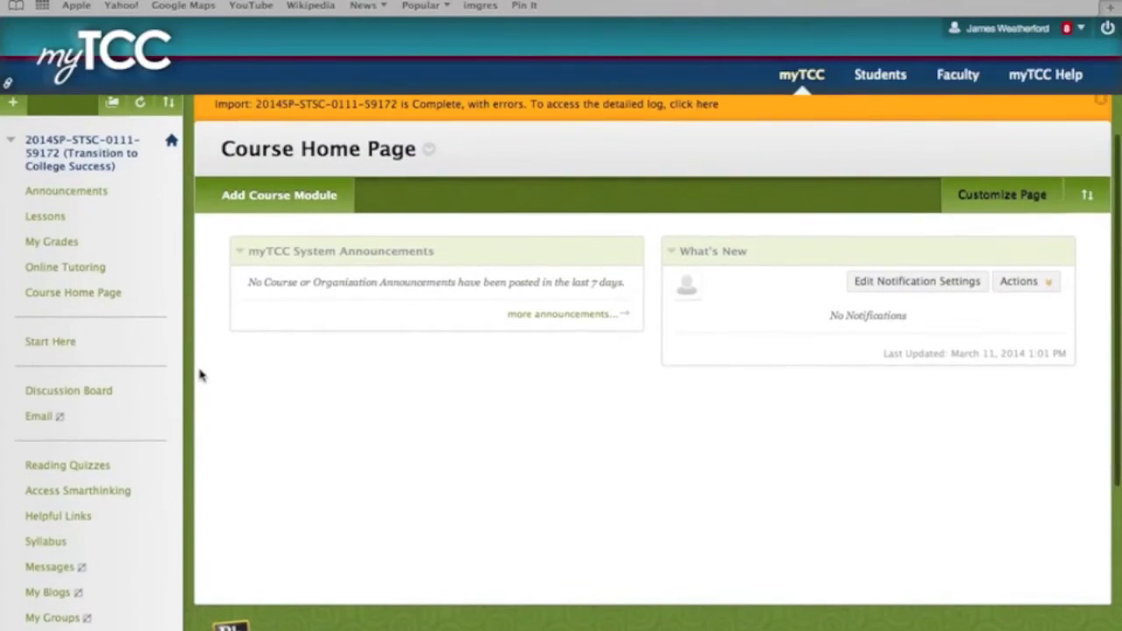
{"action": "left_click", "coordinate": [89, 397]}
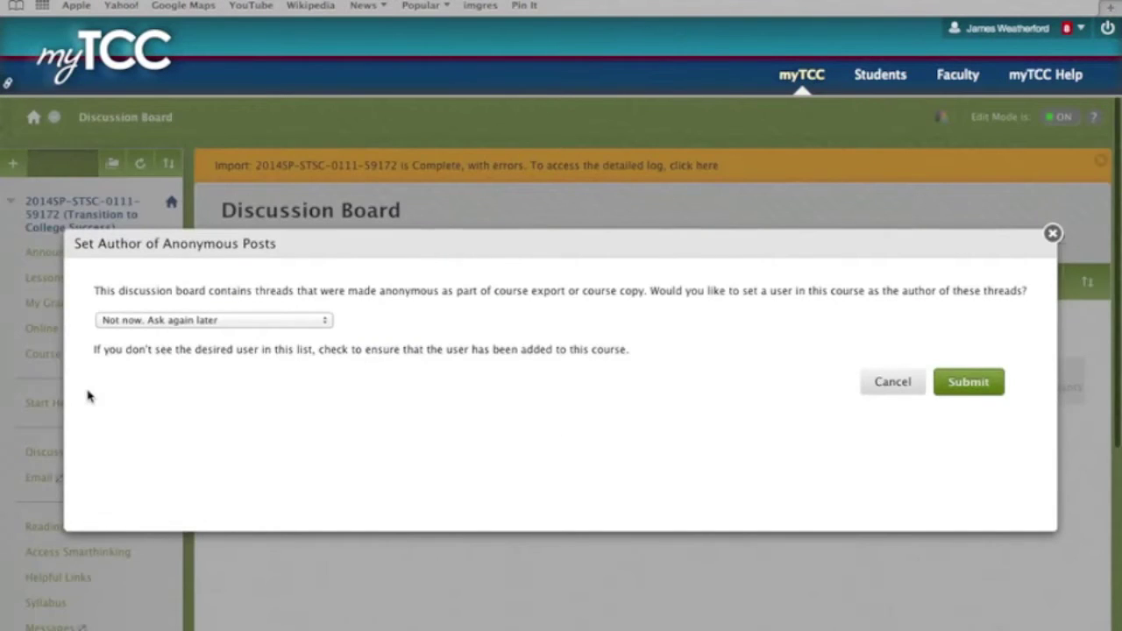
Defer the anonymous-posts author choice with 'Not now' and open the Message Board Assignment Week 1 forum
{"action": "left_click", "coordinate": [970, 383]}
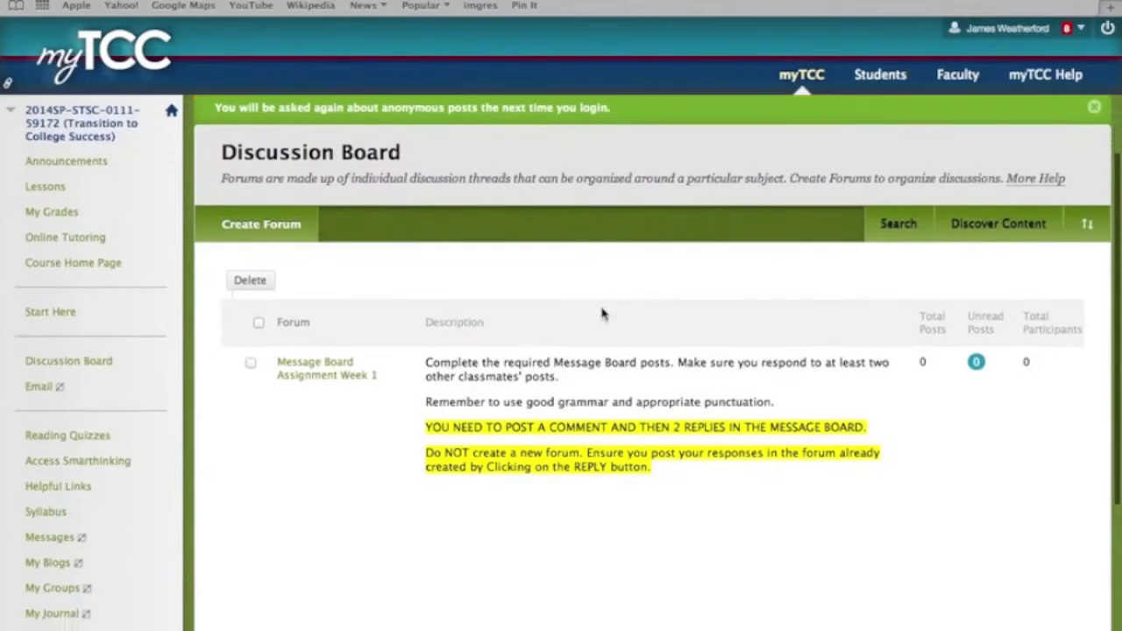
{"action": "scroll", "coordinate": [602, 313], "scroll_direction": "down", "scroll_amount": 3}
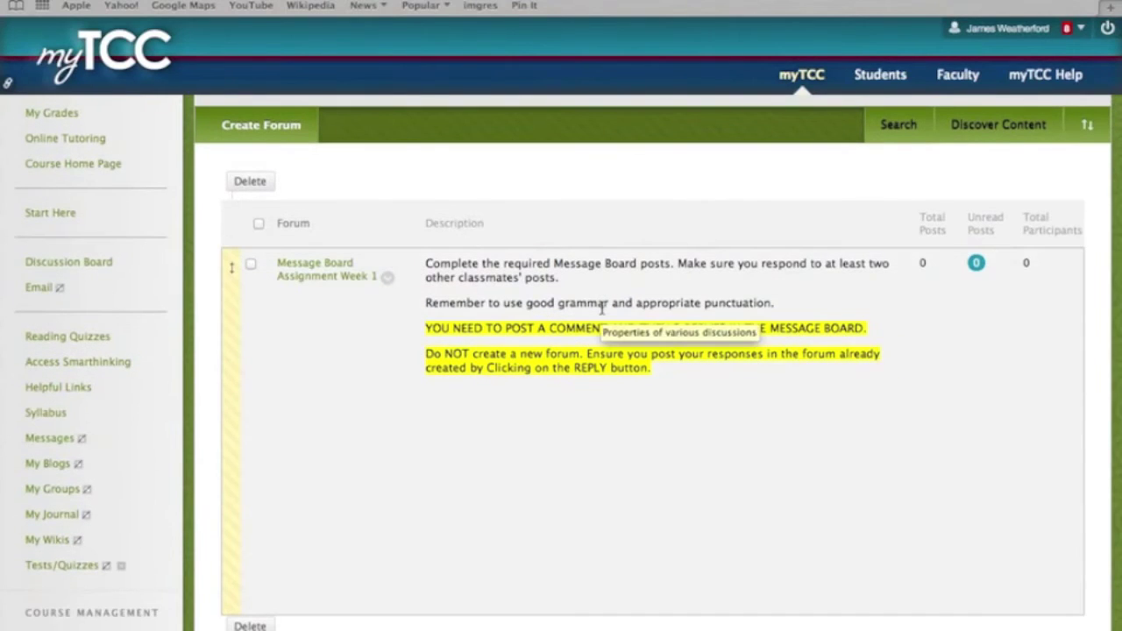
{"action": "scroll", "coordinate": [550, 447], "scroll_direction": "up", "scroll_amount": 1}
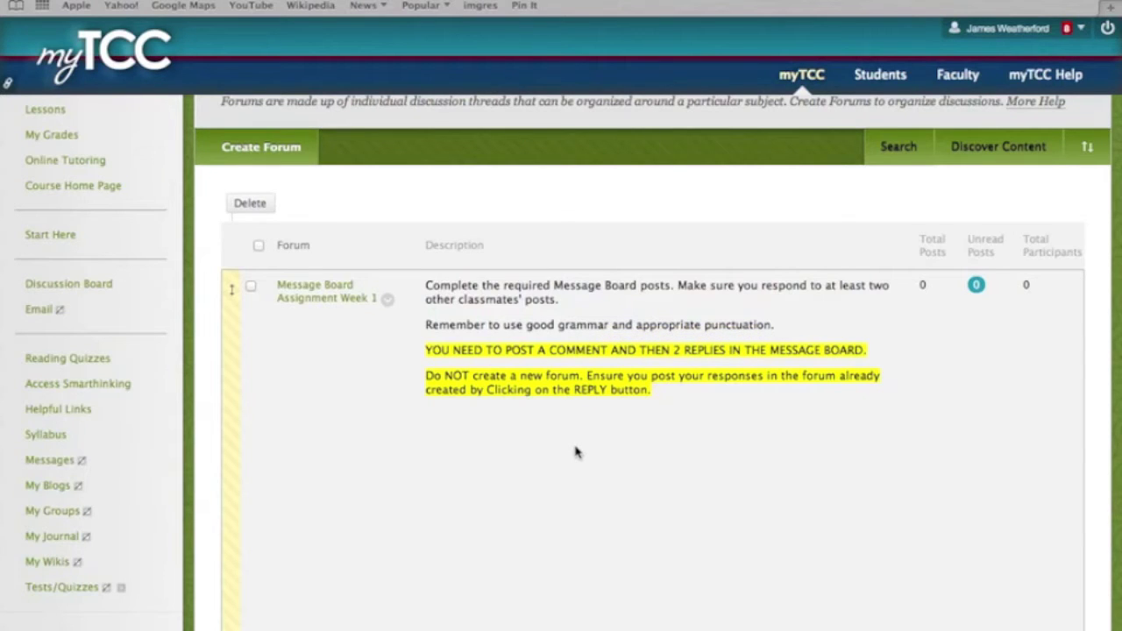
{"action": "scroll", "coordinate": [576, 452], "scroll_direction": "up", "scroll_amount": 3}
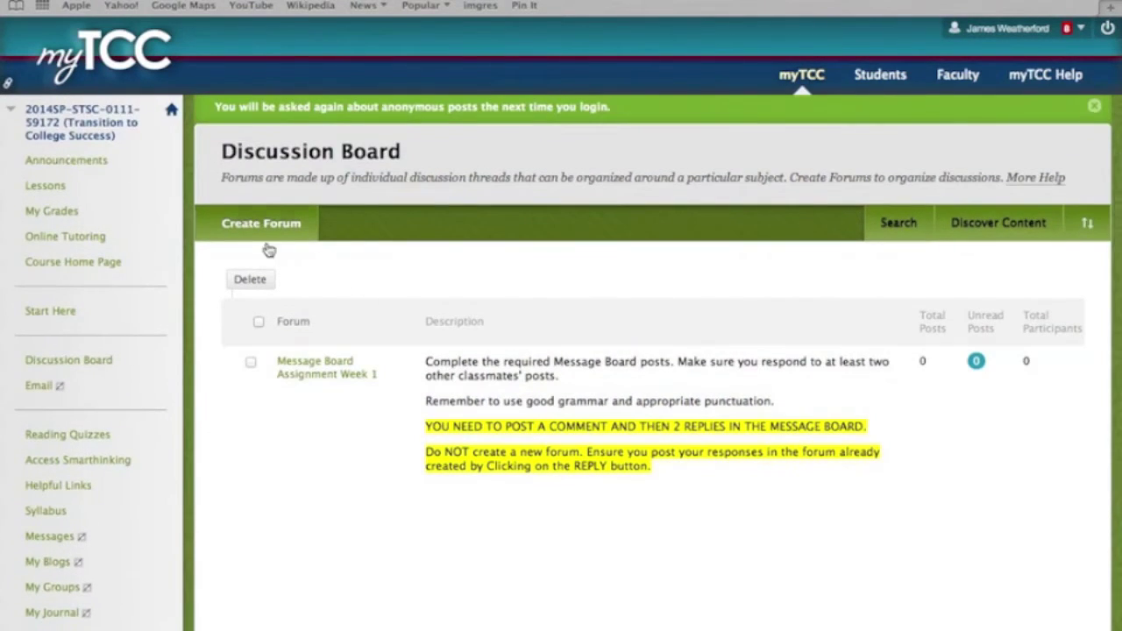
{"action": "left_click", "coordinate": [245, 235]}
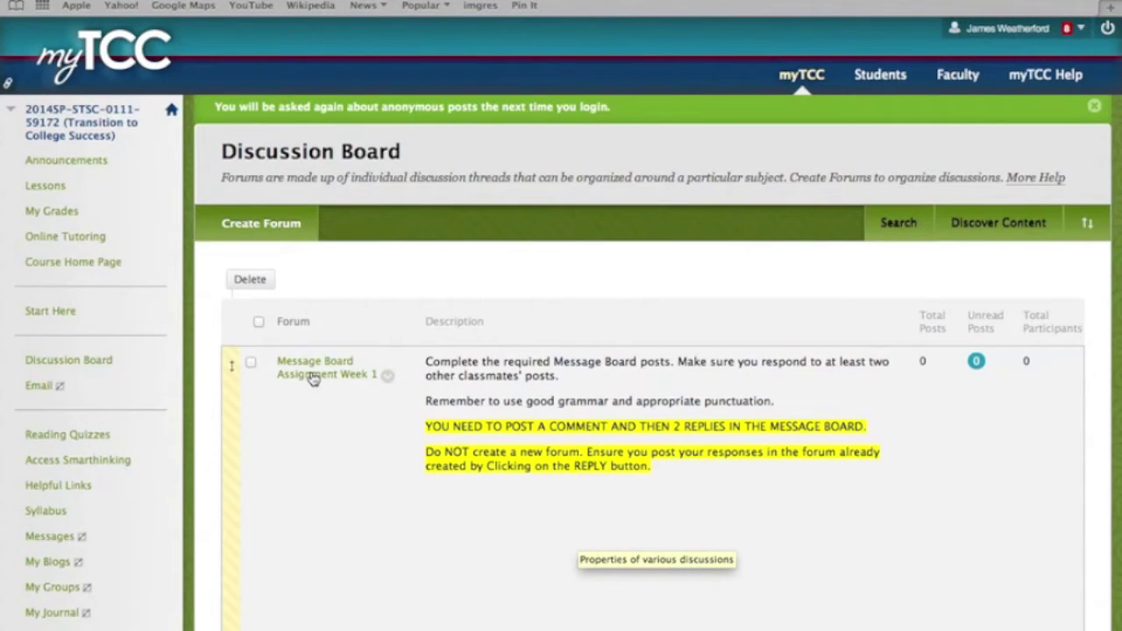
{"action": "left_click", "coordinate": [314, 377]}
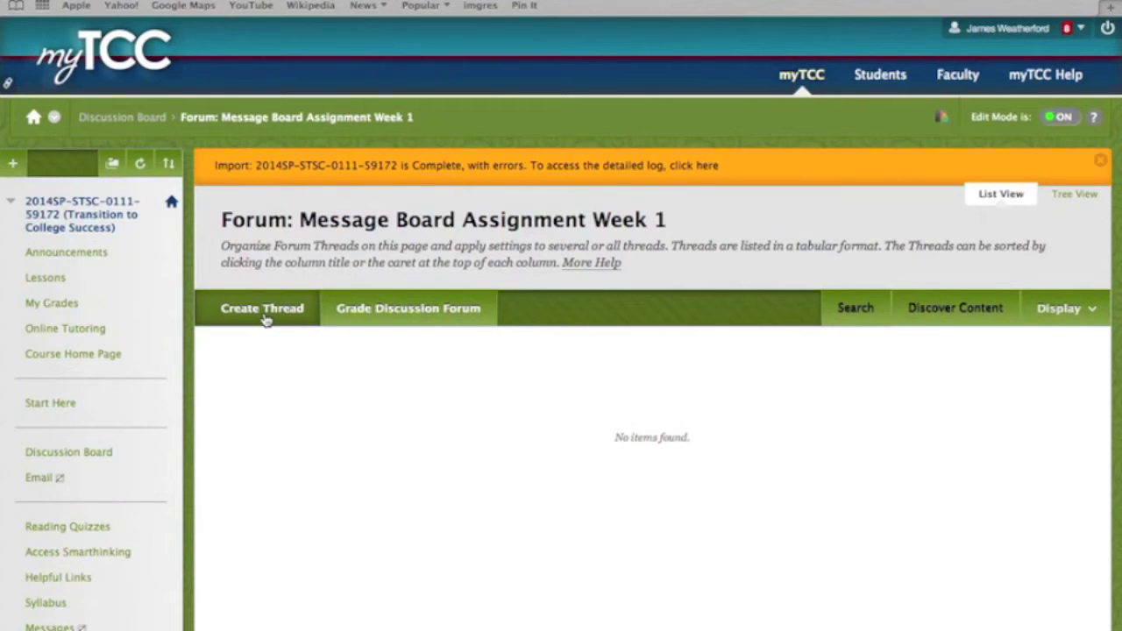
Start a new thread in the Message Board Assignment Week 1 forum
{"action": "left_click", "coordinate": [264, 309]}
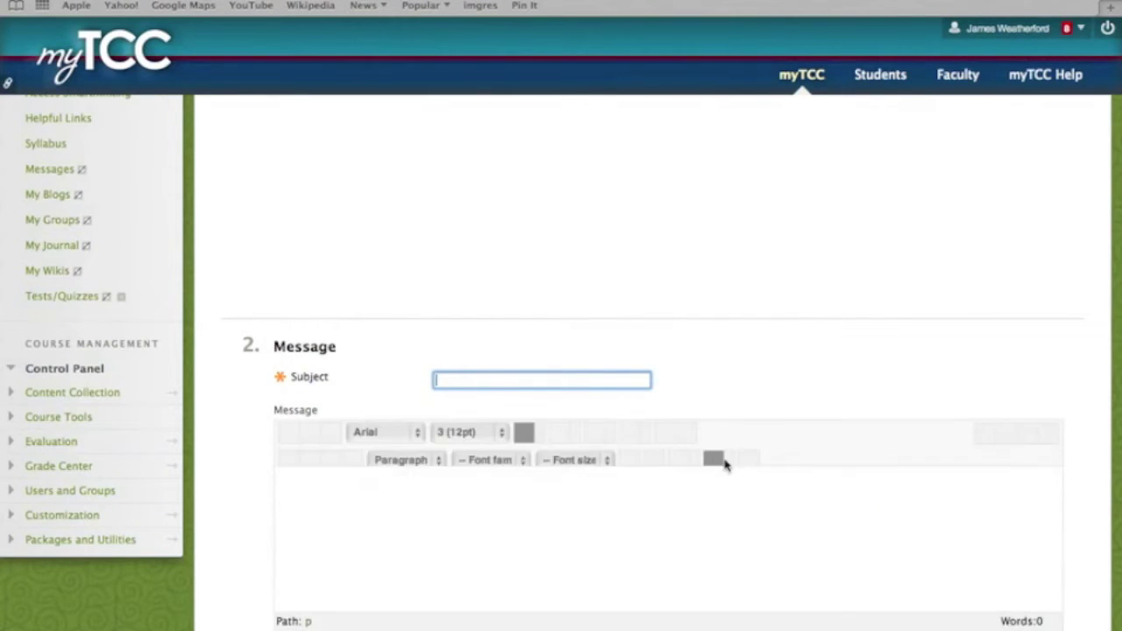
Enter 'Hello' as the thread's Subject
{"action": "scroll", "coordinate": [724, 458], "scroll_direction": "up", "scroll_amount": 5}
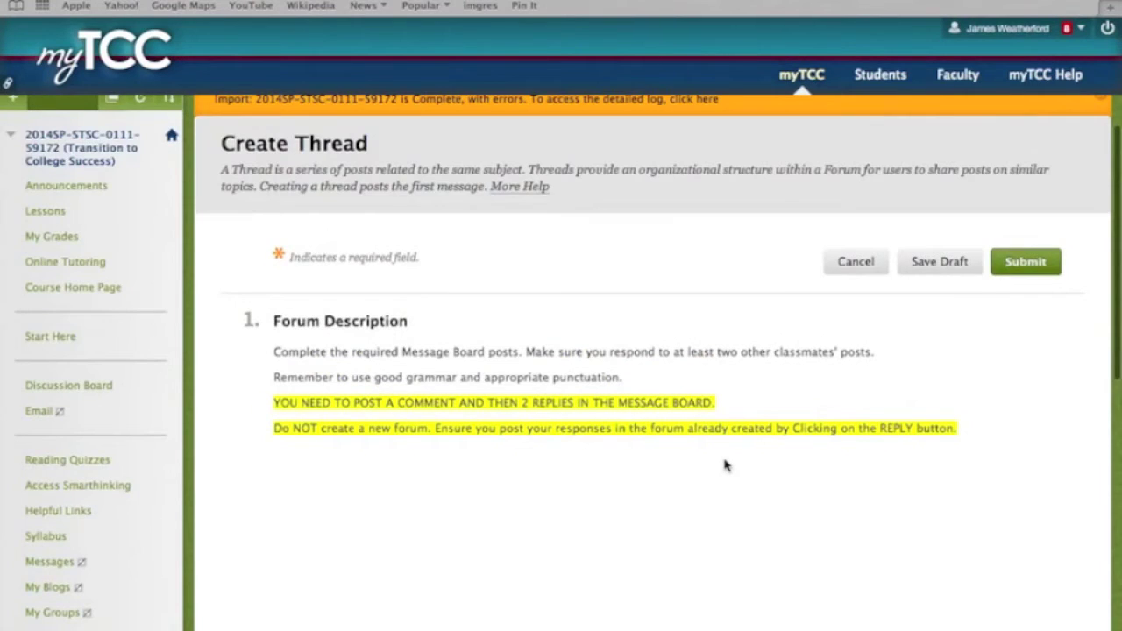
{"action": "scroll", "coordinate": [725, 465], "scroll_direction": "down", "scroll_amount": 1}
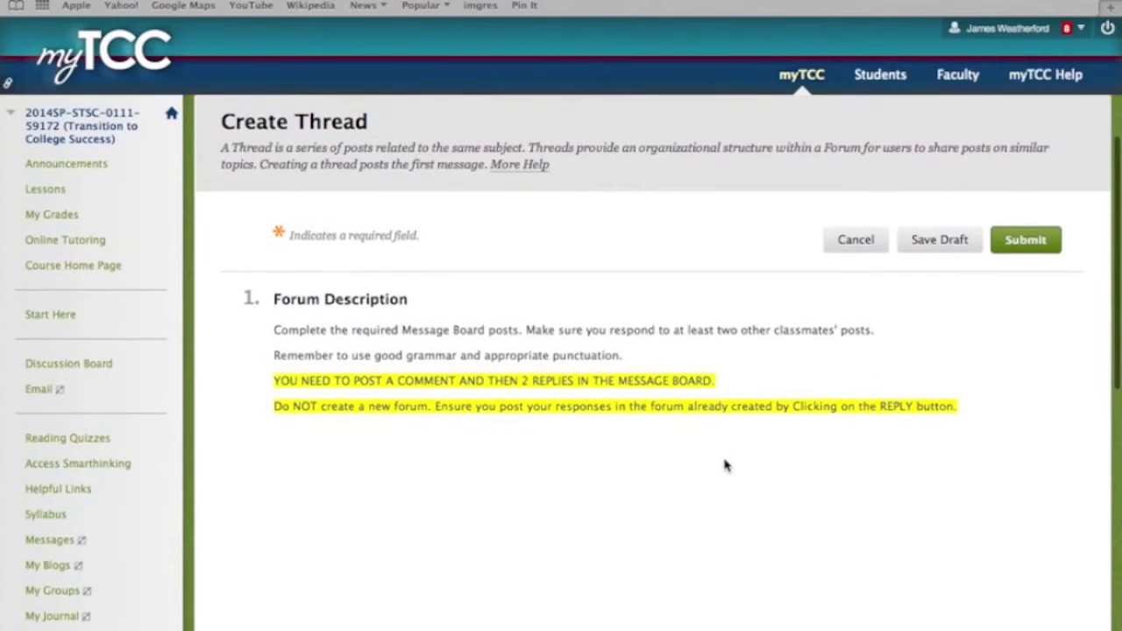
{"action": "scroll", "coordinate": [724, 464], "scroll_direction": "down", "scroll_amount": 2}
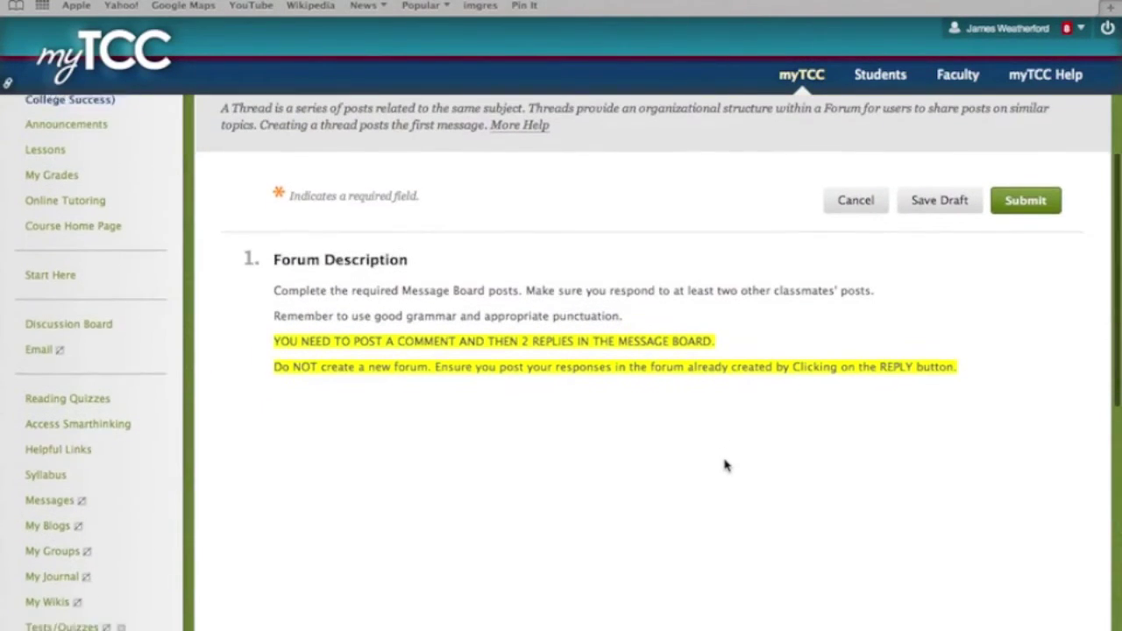
{"action": "scroll", "coordinate": [724, 465], "scroll_direction": "down", "scroll_amount": 1}
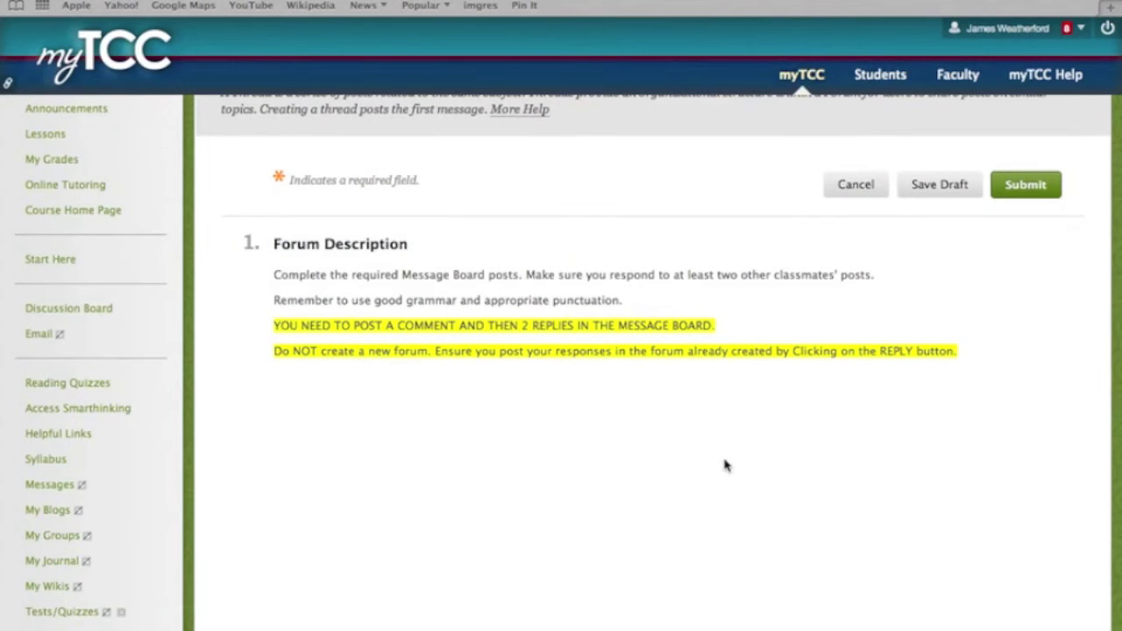
{"action": "scroll", "coordinate": [724, 465], "scroll_direction": "down", "scroll_amount": 10}
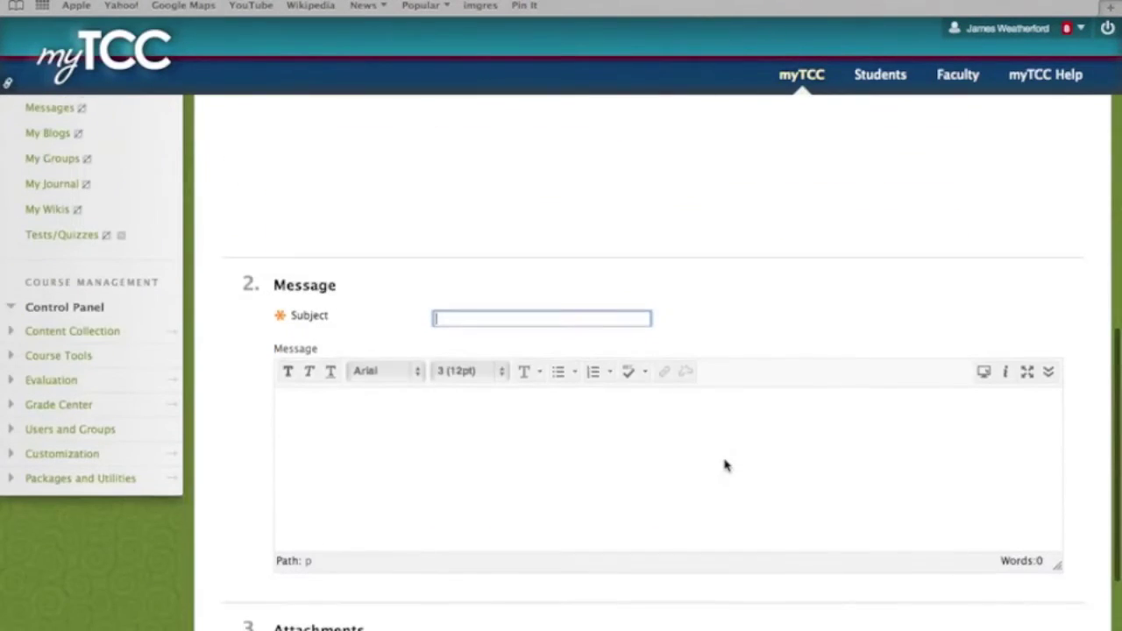
{"action": "scroll", "coordinate": [724, 465], "scroll_direction": "down", "scroll_amount": 1}
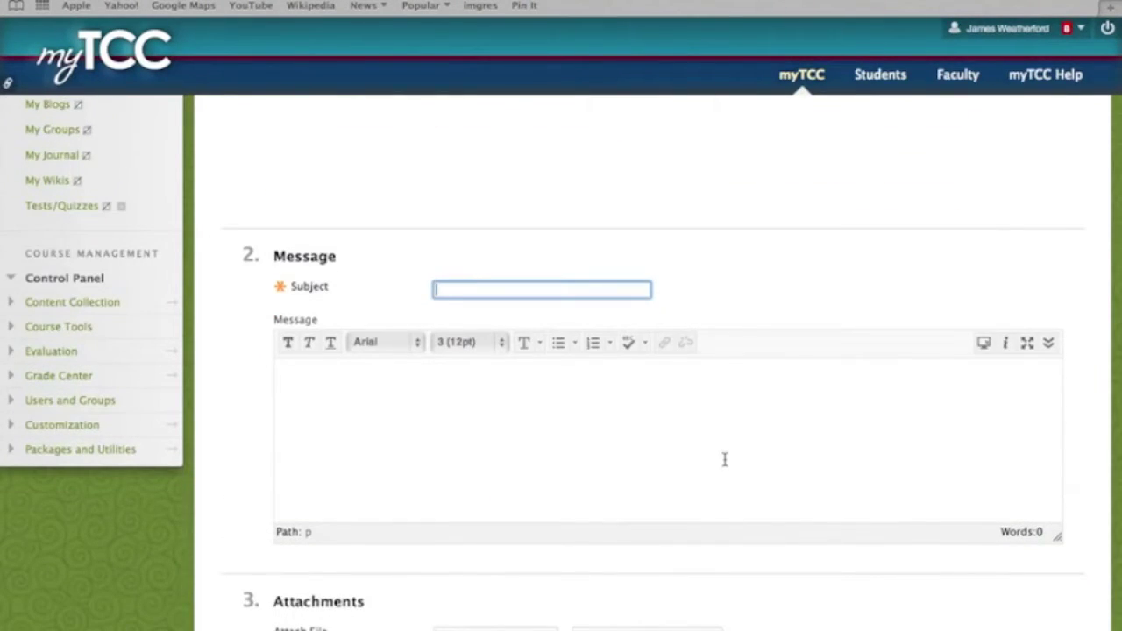
{"action": "type", "text": "Hello"}
Write the message lines 'introduce yourself', 'major' and 'what do you want do after college'
{"action": "left_click", "coordinate": [602, 369]}
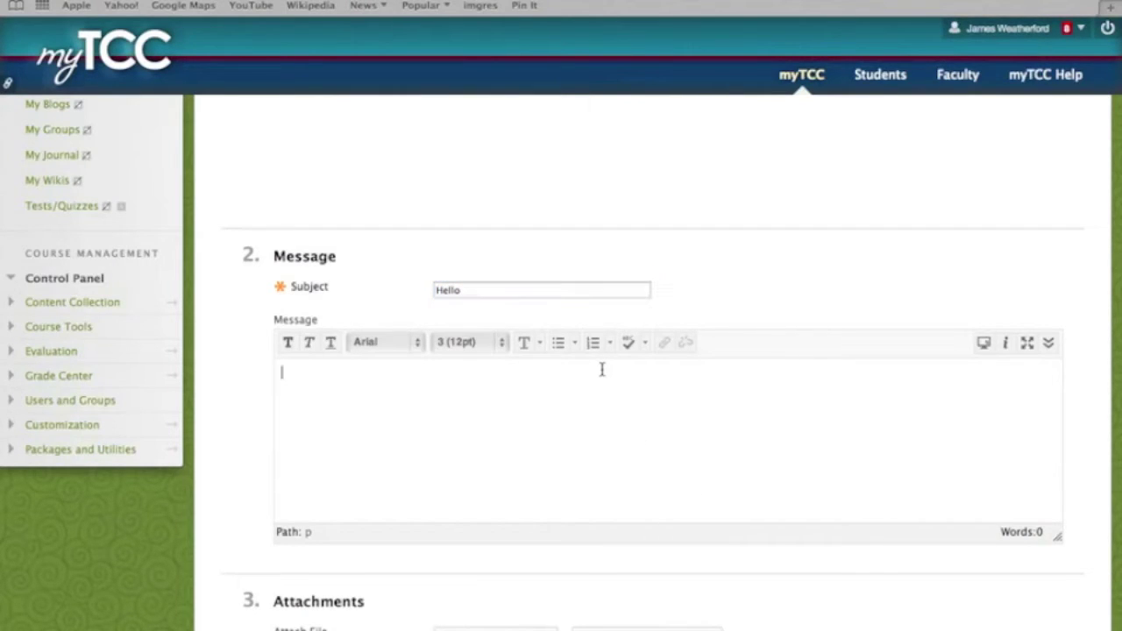
{"action": "type", "text": "introdu"}
{"action": "type", "text": "yoursel"}
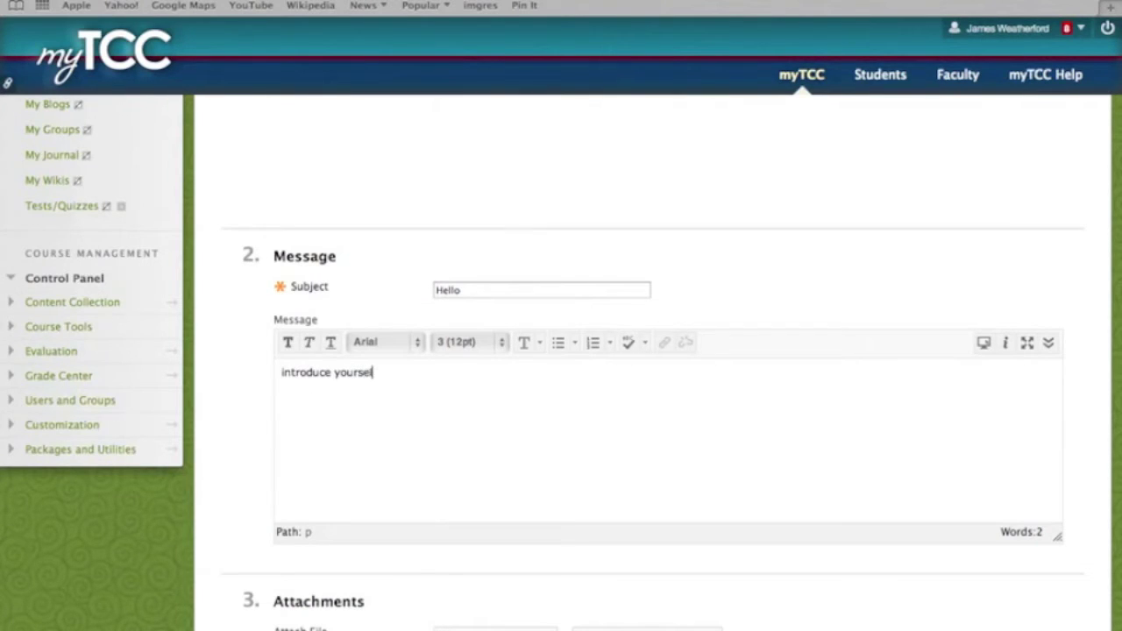
{"action": "type", "text": "f"}
{"action": "key", "text": "Return"}
{"action": "key", "text": "Return"}
{"action": "key", "text": "BackSpace"}
{"action": "type", "text": "mat"}
{"action": "key", "text": "BackSpace"}
{"action": "type", "text": "jor"}
{"action": "key", "text": "Return"}
{"action": "key", "text": "Return"}
{"action": "key", "text": "BackSpace"}
{"action": "type", "text": "what do "}
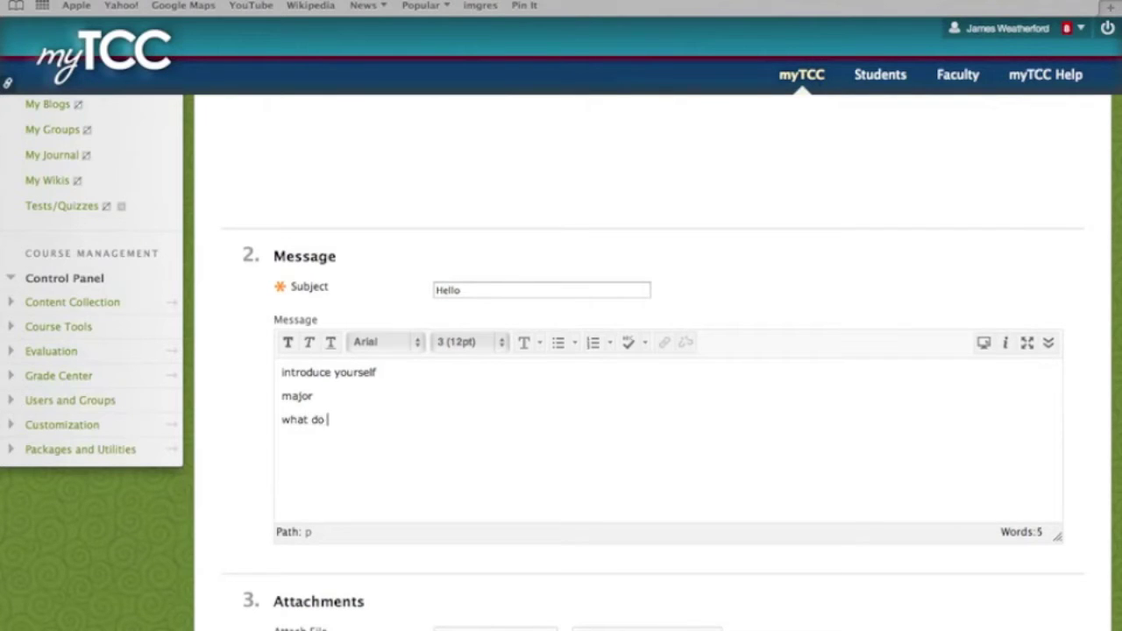
{"action": "type", "text": "you want do af"}
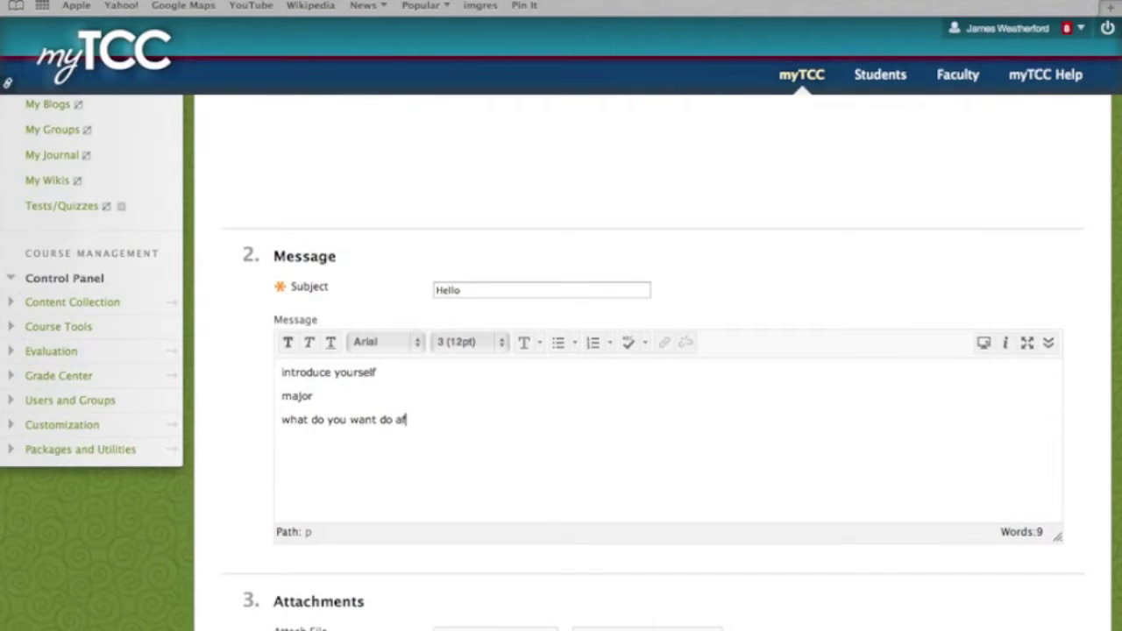
{"action": "type", "text": "ter college"}
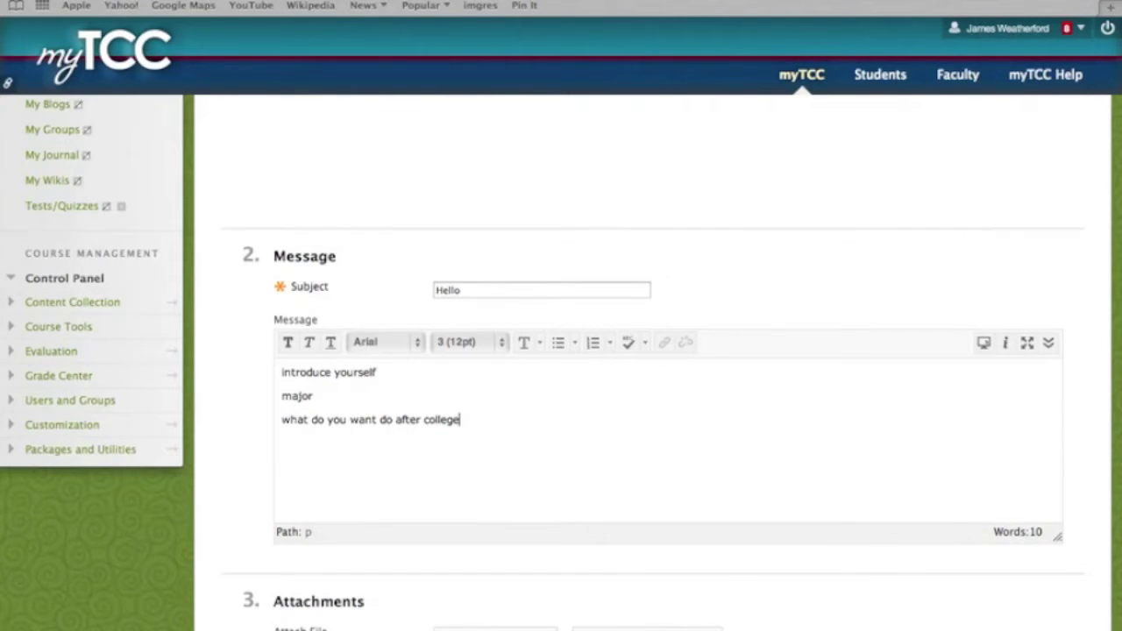
Submit the Hello thread so the Week 1 forum shows 1 total post
{"action": "scroll", "coordinate": [639, 363], "scroll_direction": "down", "scroll_amount": 3}
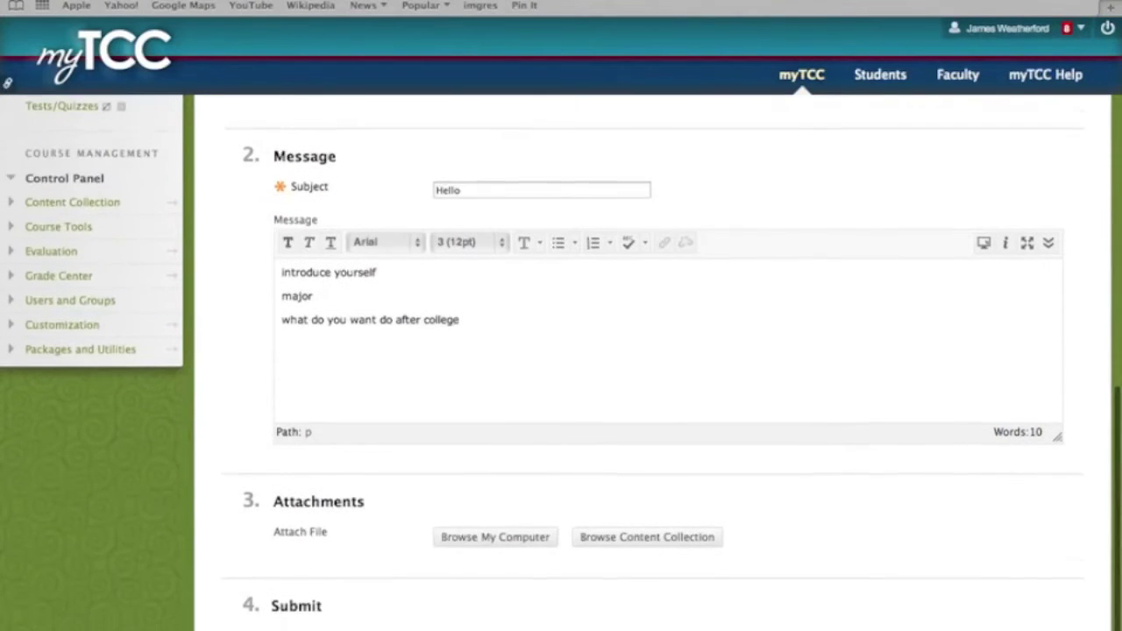
{"action": "scroll", "coordinate": [556, 513], "scroll_direction": "down", "scroll_amount": 2}
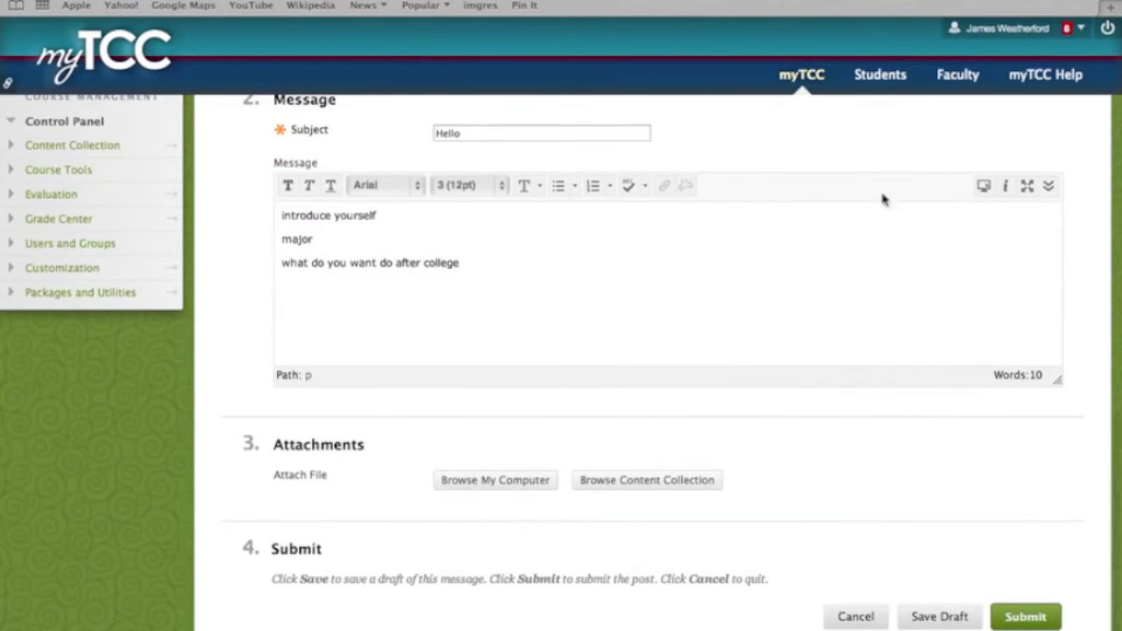
{"action": "scroll", "coordinate": [762, 418], "scroll_direction": "up", "scroll_amount": 4}
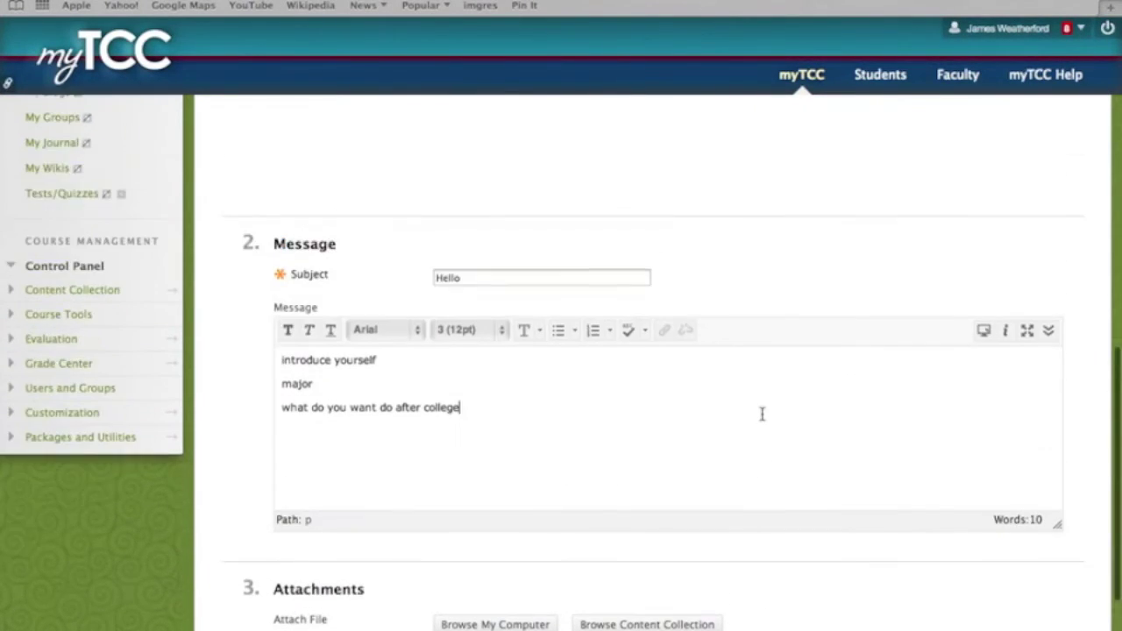
{"action": "scroll", "coordinate": [762, 414], "scroll_direction": "down", "scroll_amount": 4}
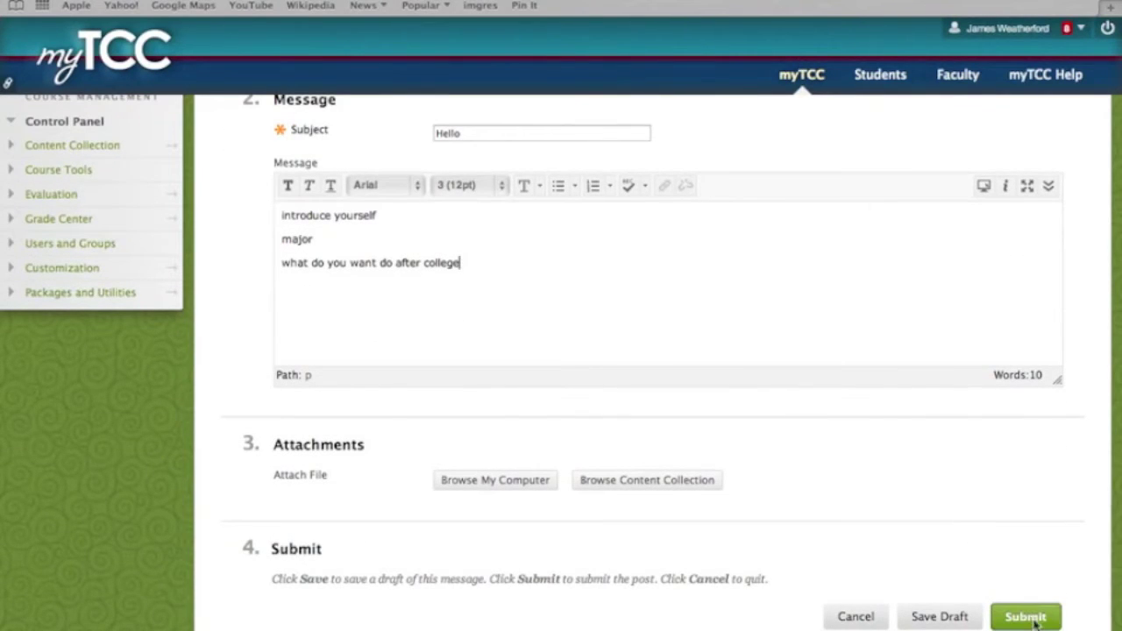
{"action": "left_click", "coordinate": [1026, 617]}
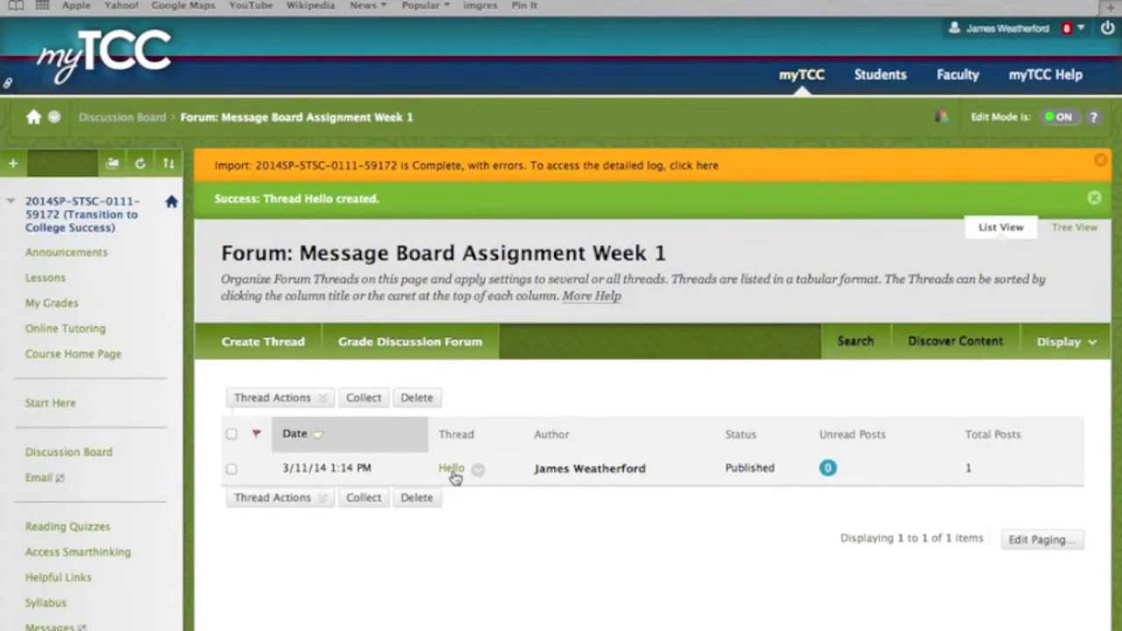
Reply to the Hello post with the message 'your reply' and submit it as RE: Hello
{"action": "left_click", "coordinate": [452, 471]}
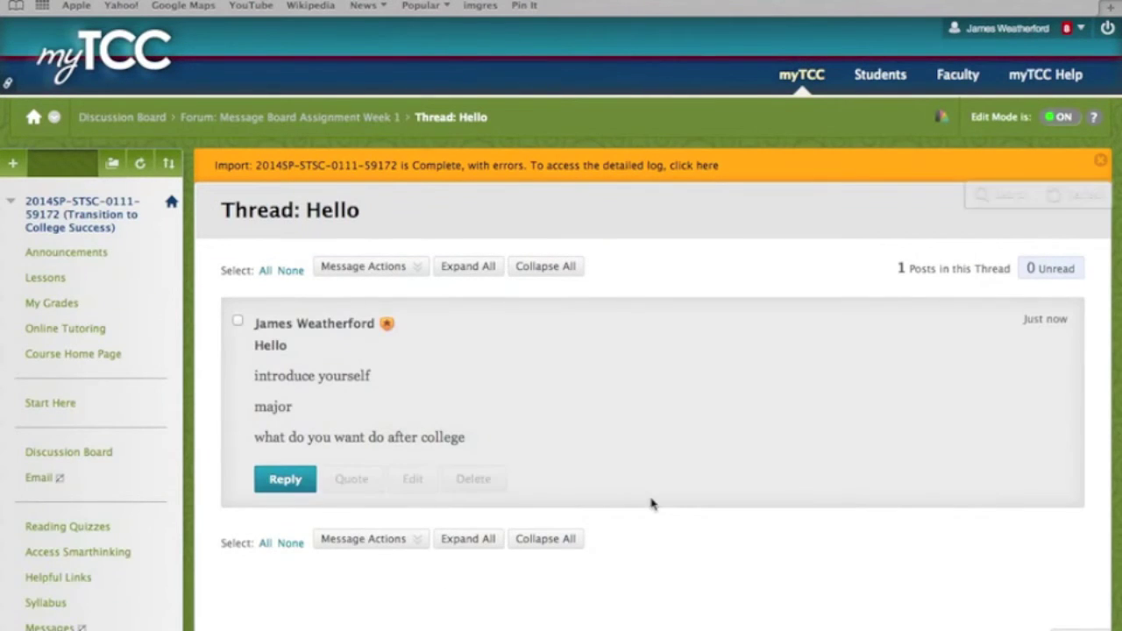
{"action": "scroll", "coordinate": [651, 503], "scroll_direction": "down", "scroll_amount": 3}
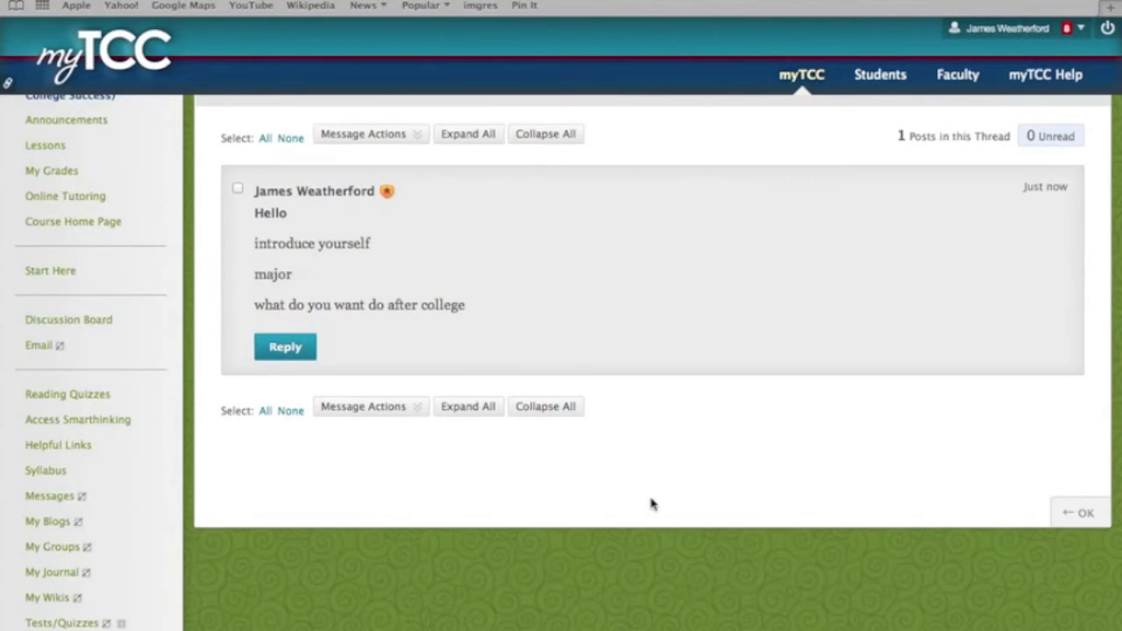
{"action": "left_click", "coordinate": [285, 349]}
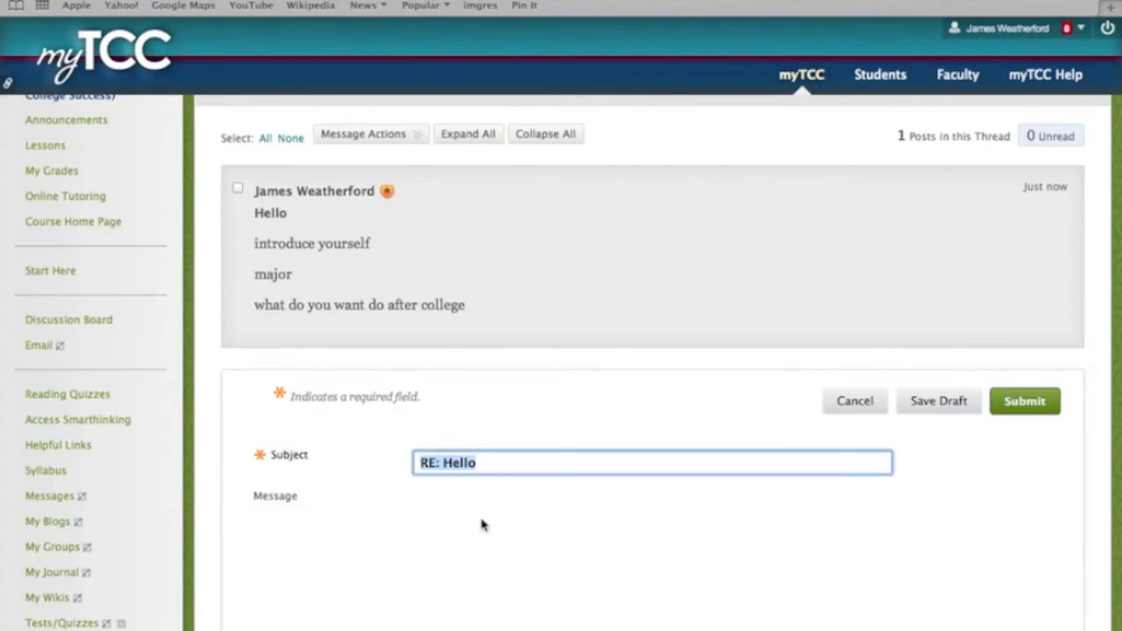
{"action": "scroll", "coordinate": [482, 522], "scroll_direction": "down", "scroll_amount": 6}
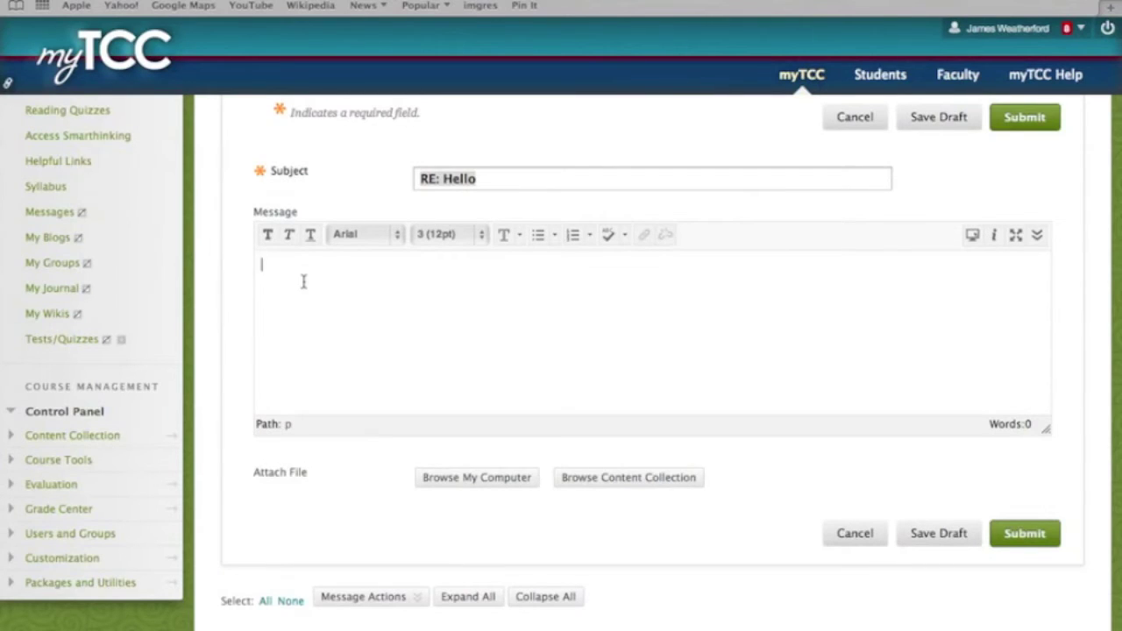
{"action": "type", "text": "your reply"}
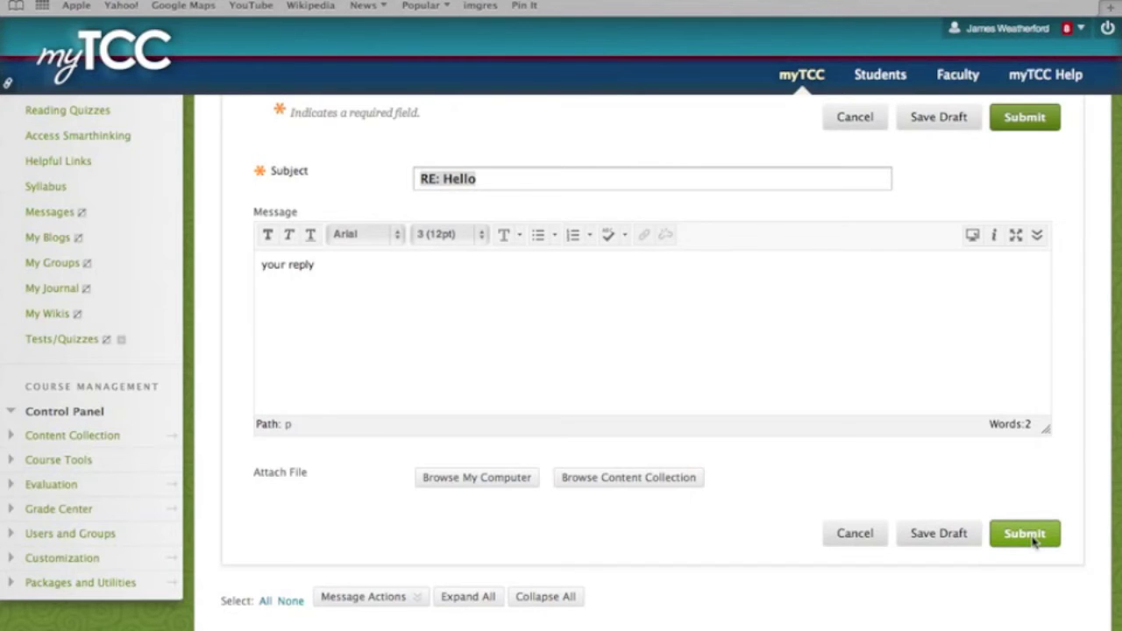
{"action": "left_click", "coordinate": [1034, 540]}
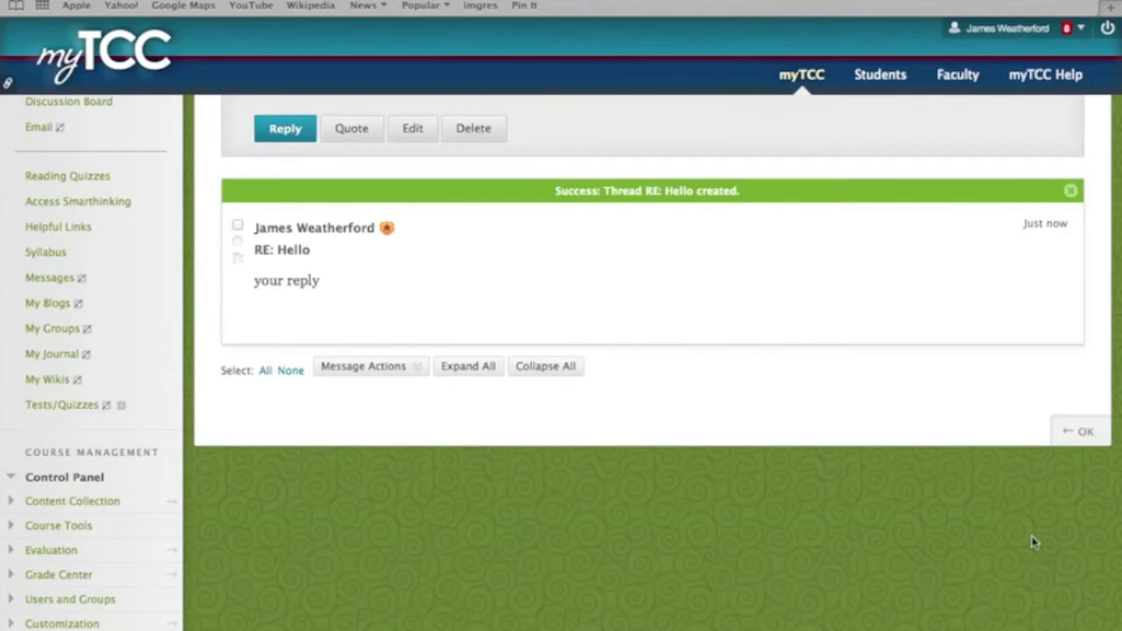
Review the two-post Hello thread, then go to the course's Reading Quizzes area
{"action": "scroll", "coordinate": [1034, 541], "scroll_direction": "up", "scroll_amount": 5}
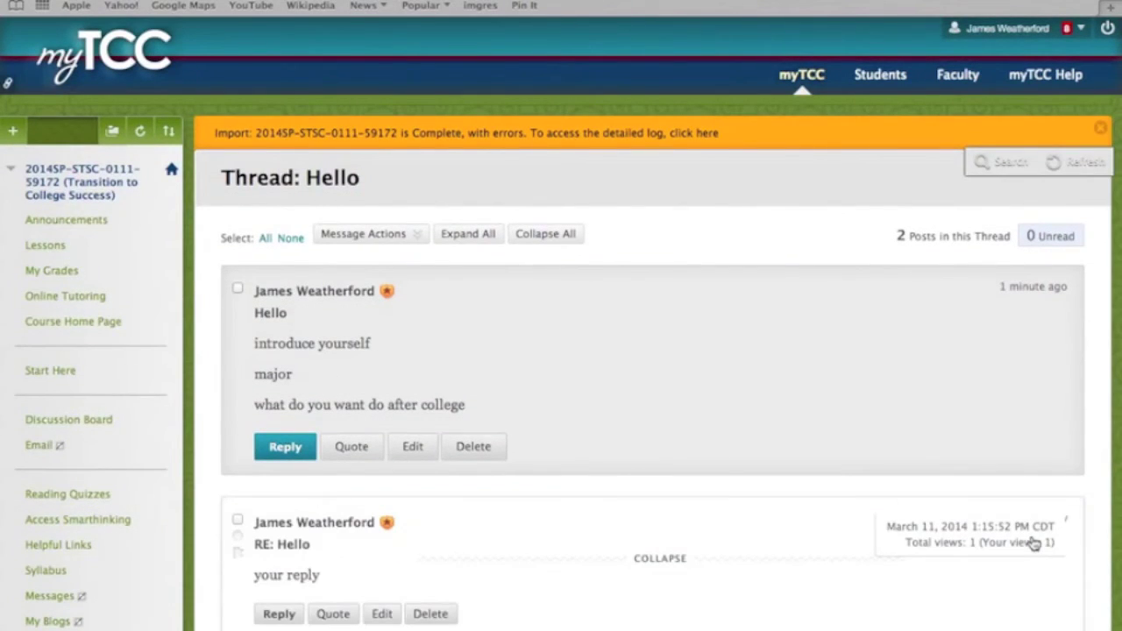
{"action": "scroll", "coordinate": [1034, 542], "scroll_direction": "down", "scroll_amount": 1}
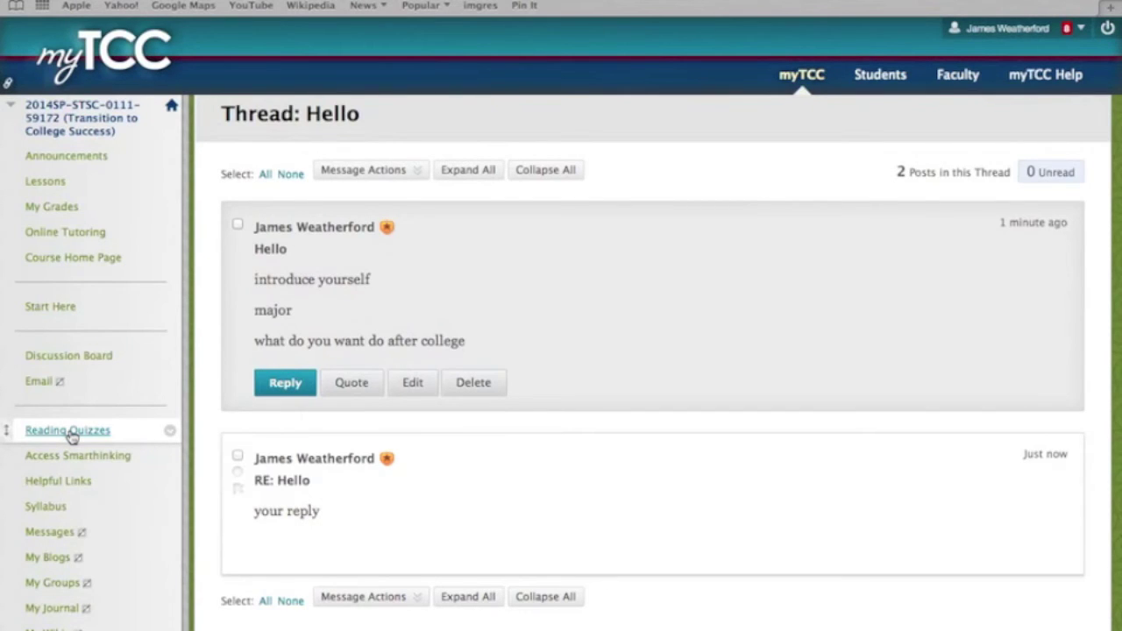
{"action": "left_click", "coordinate": [70, 431]}
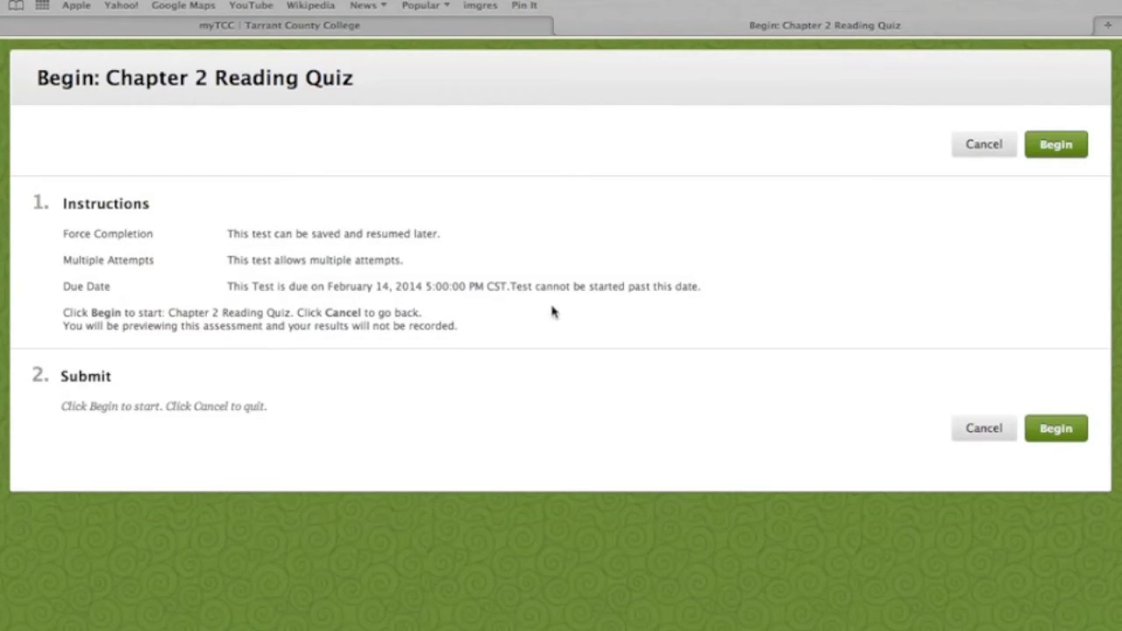
Begin the Chapter 2 Reading Quiz, find it past due, and return to the course
{"action": "left_click", "coordinate": [1058, 429]}
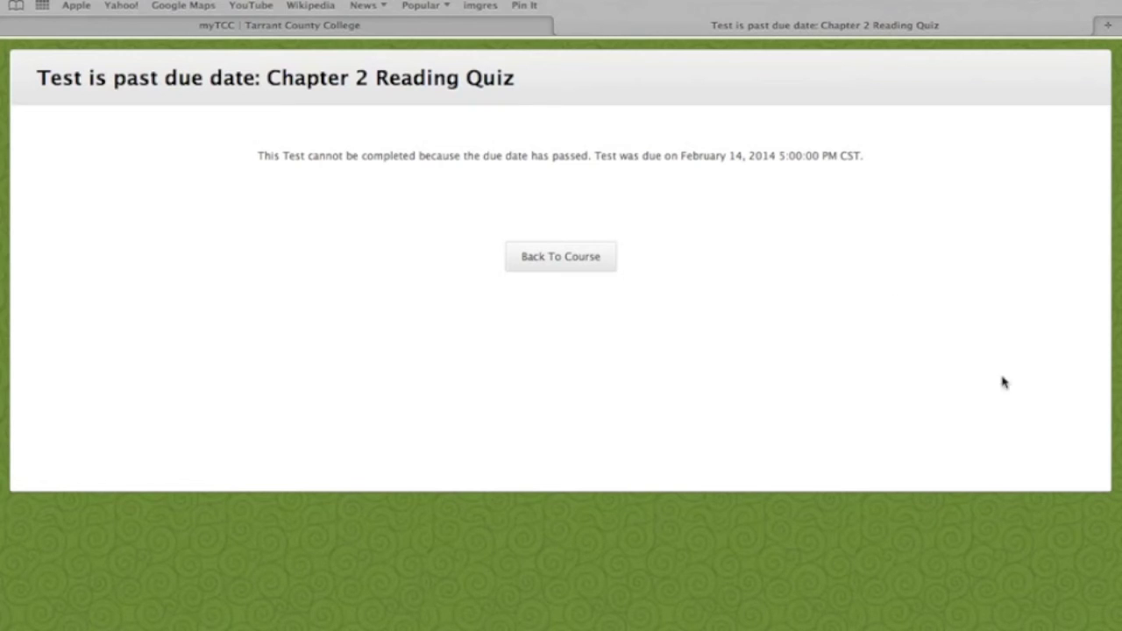
{"action": "left_click", "coordinate": [563, 262]}
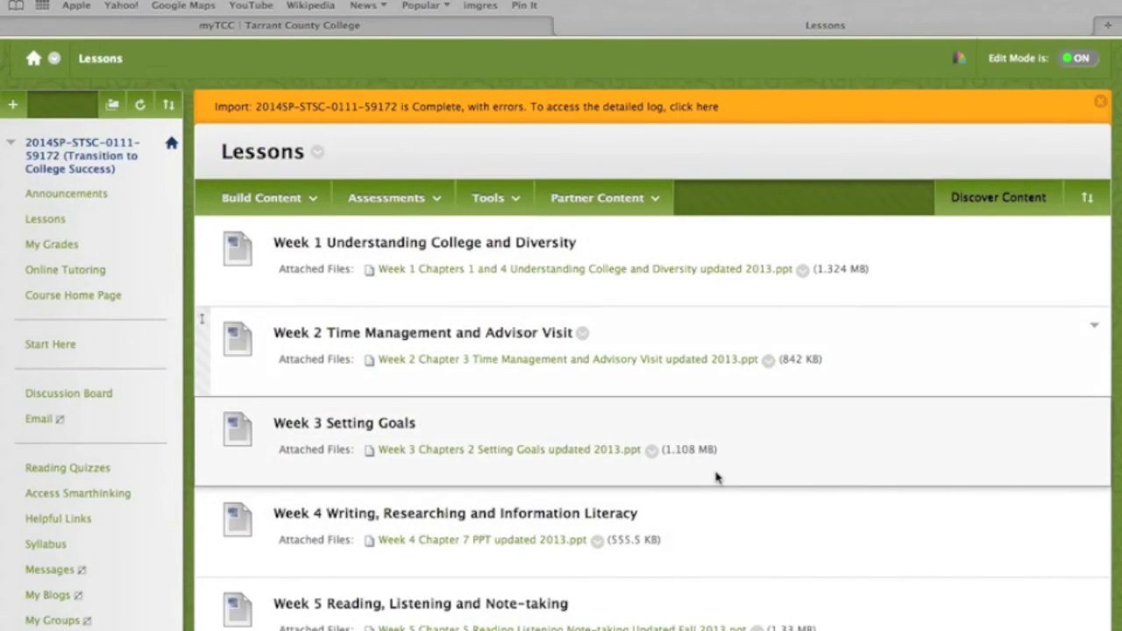
{"action": "scroll", "coordinate": [717, 476], "scroll_direction": "down", "scroll_amount": 5}
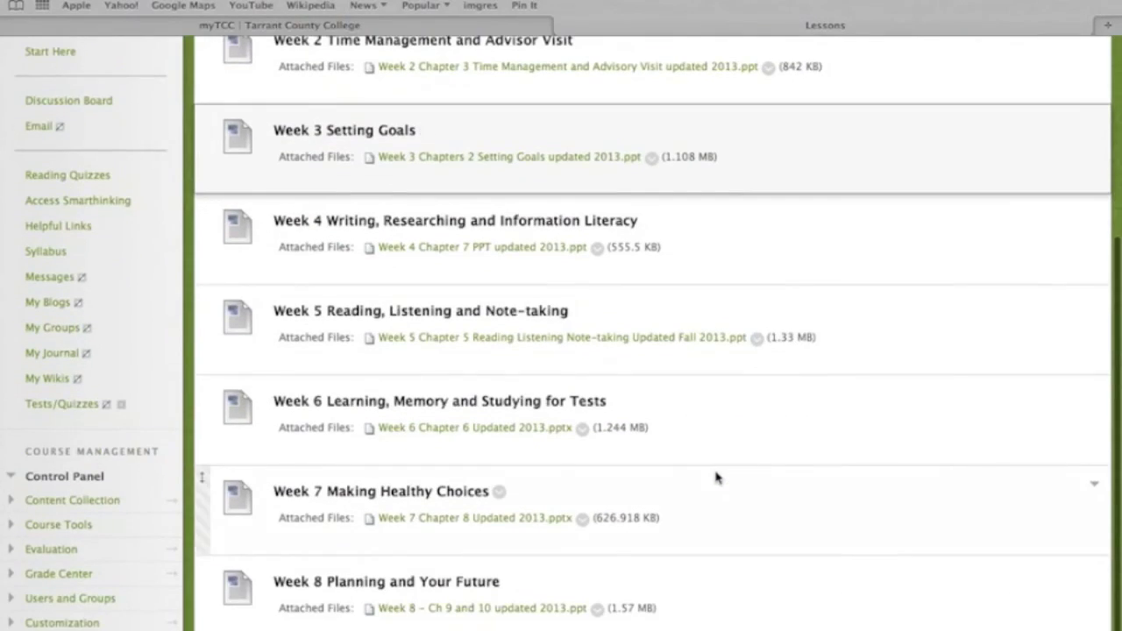
{"action": "scroll", "coordinate": [717, 476], "scroll_direction": "up", "scroll_amount": 5}
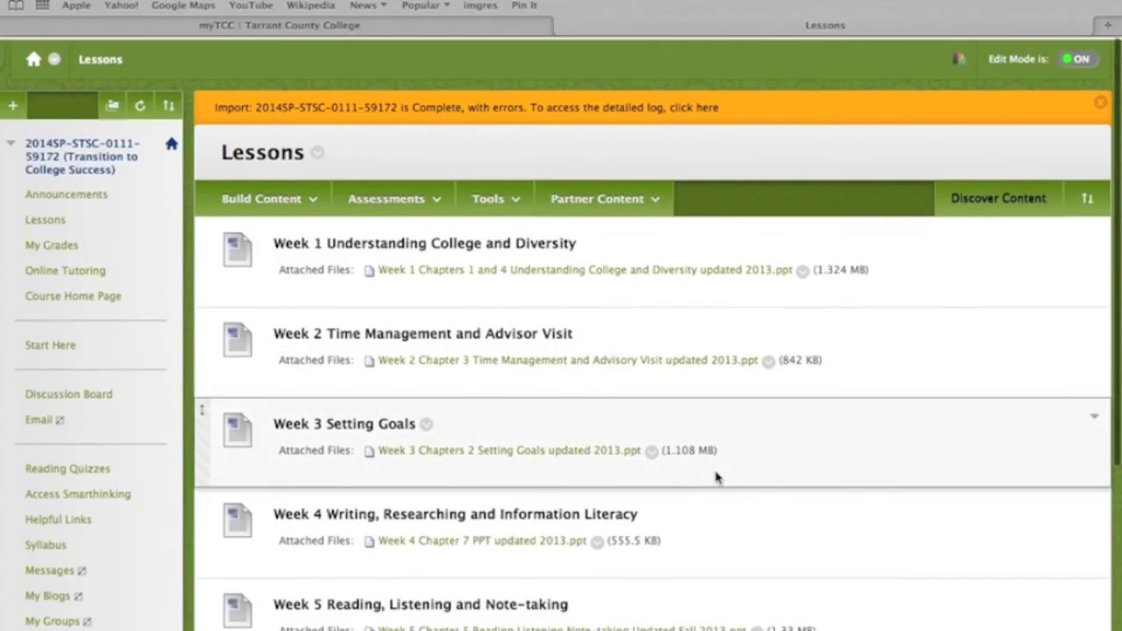